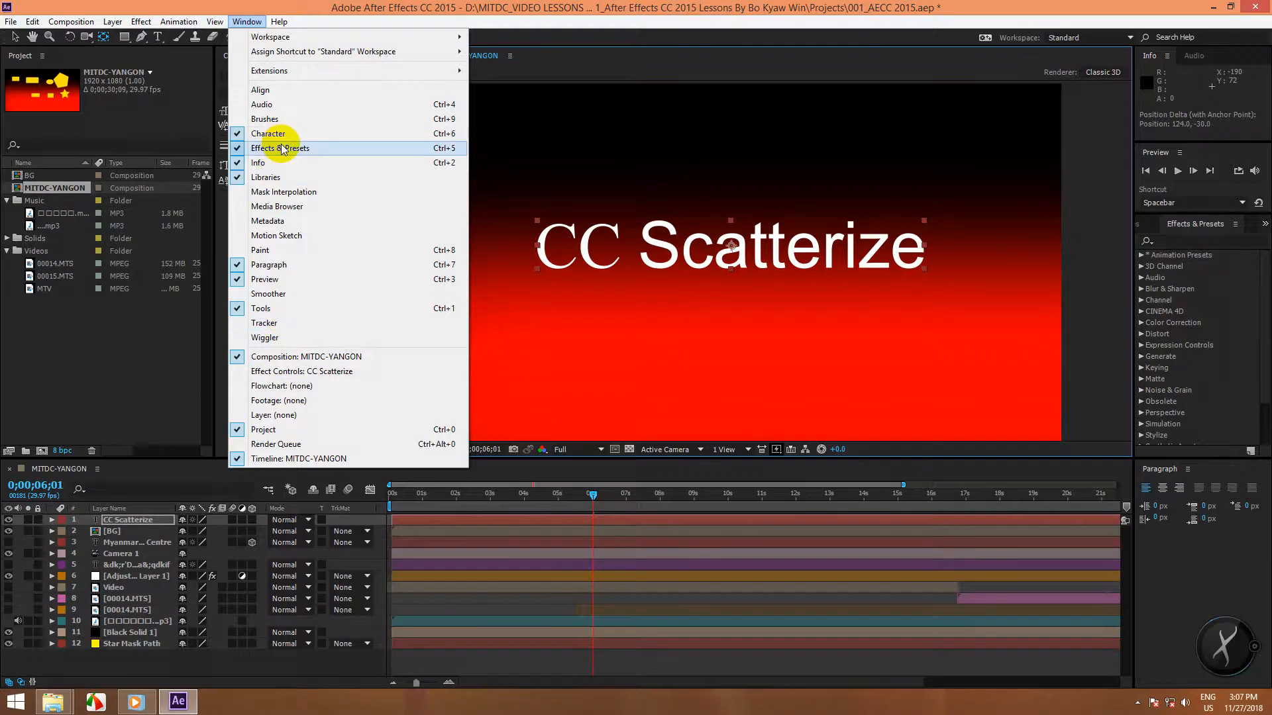
Step: Dock the Effects & Presets panel beside the composition viewer and apply the CC Scatterize effect to the CC Scatterize text layer
left_click(251, 23)
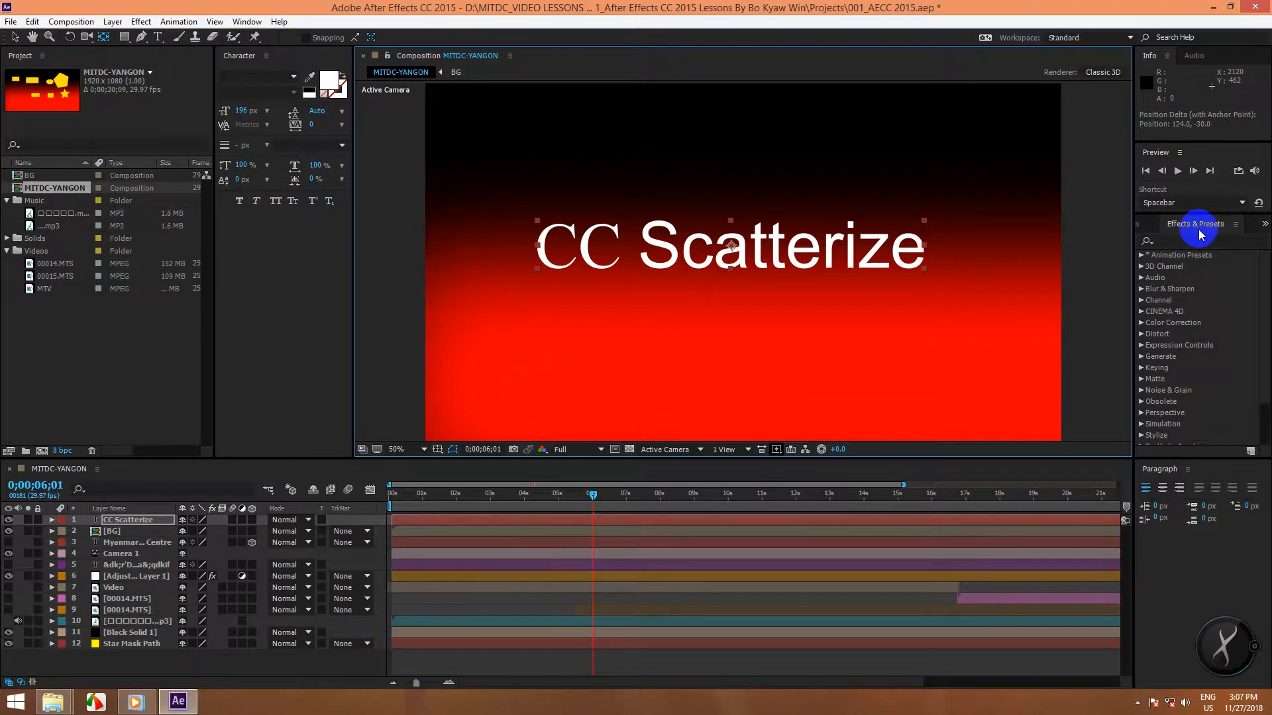
left_click_drag(1198, 226, 368, 99)
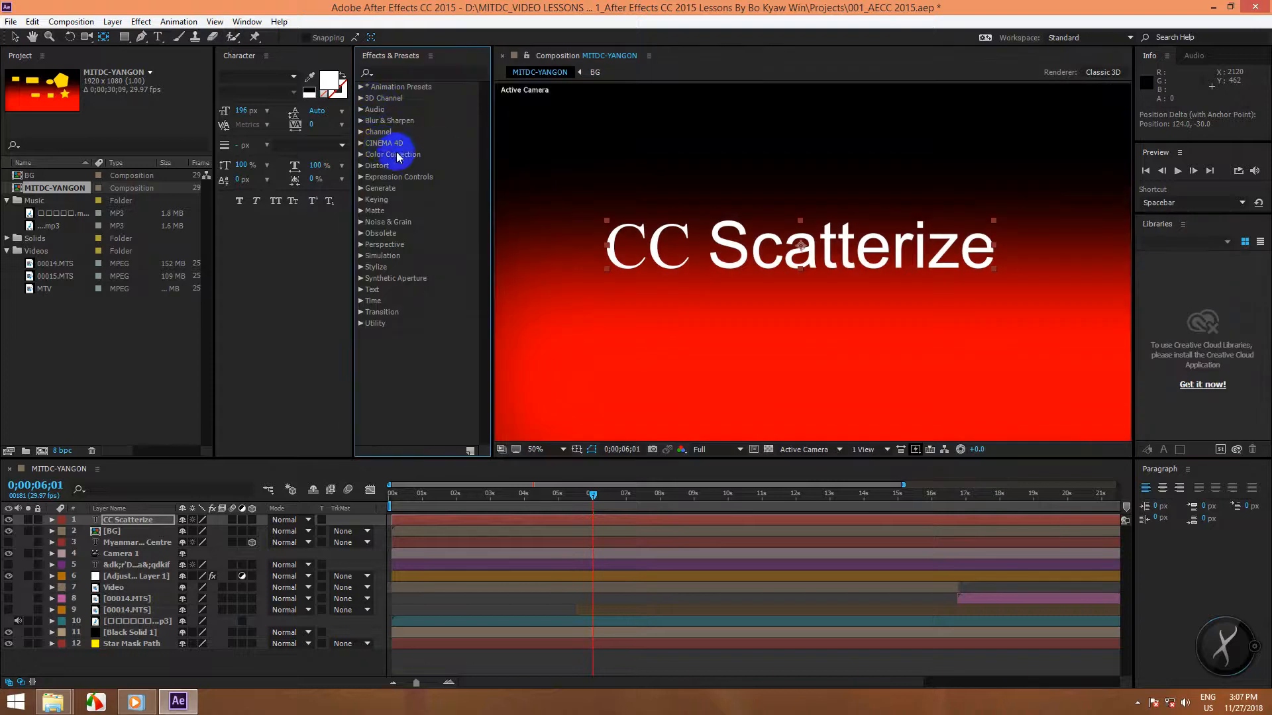
left_click(386, 72)
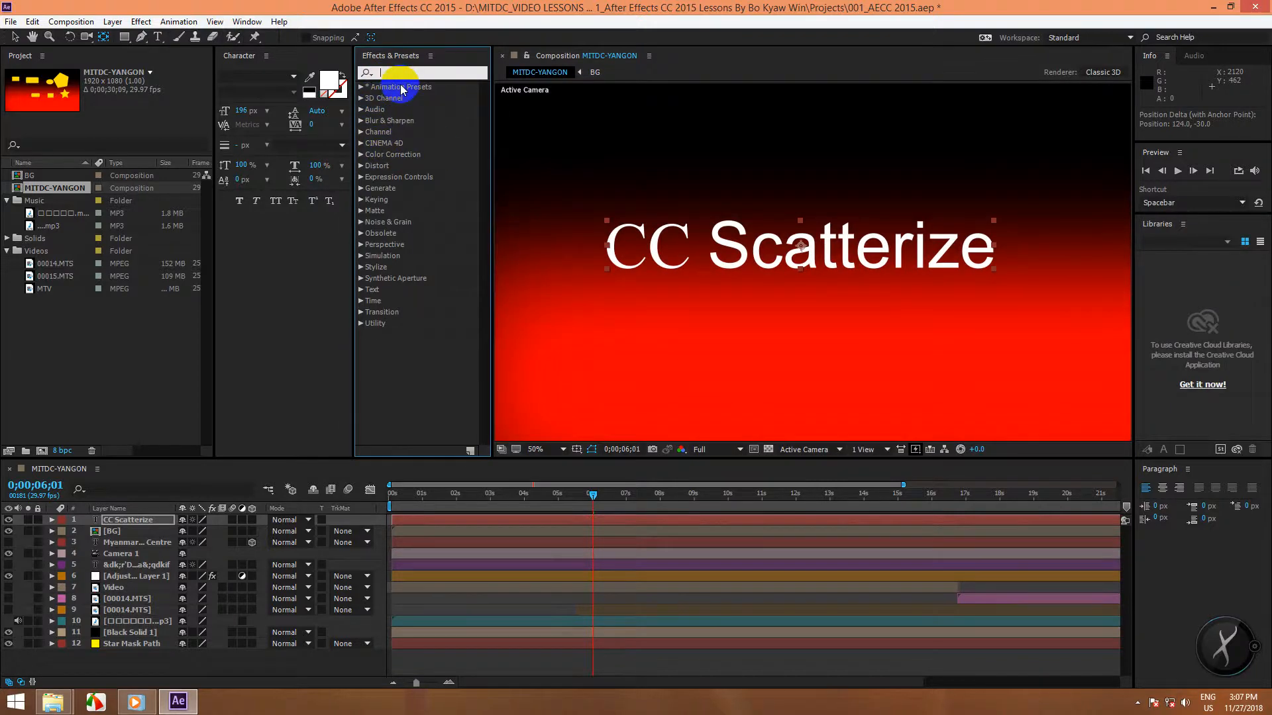
type("CC")
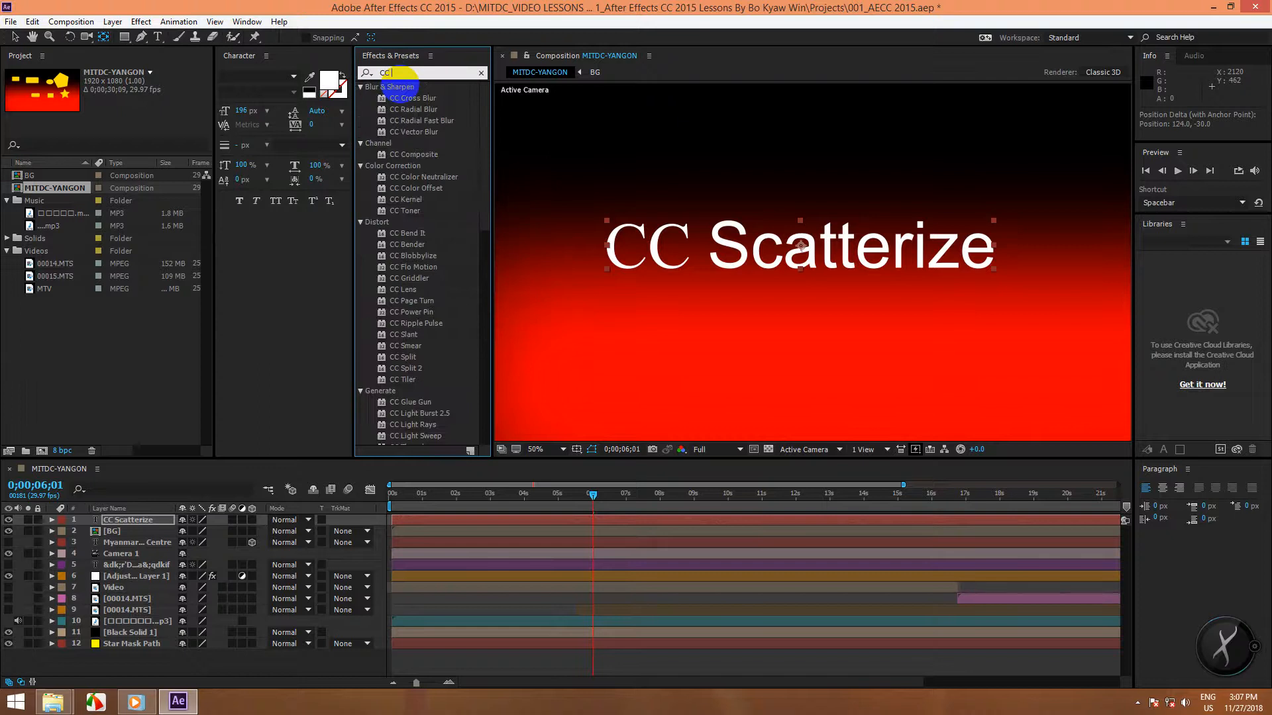
type(" Scatter")
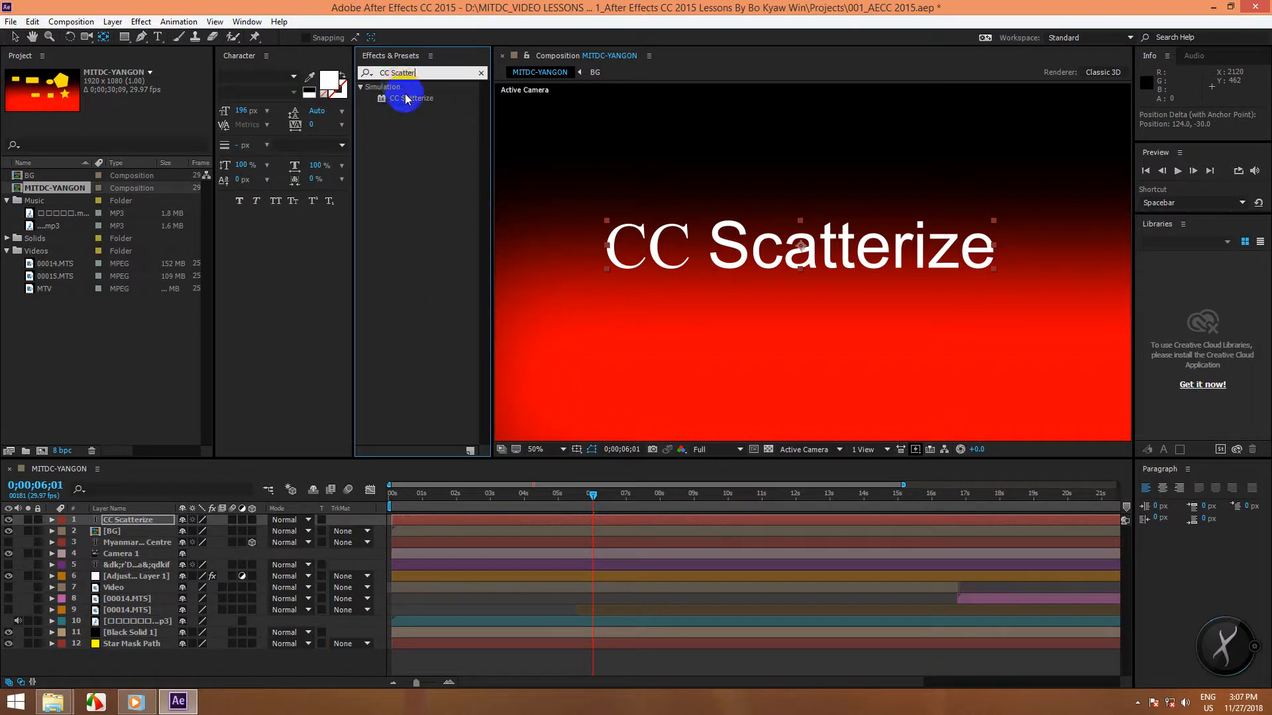
left_click(407, 98)
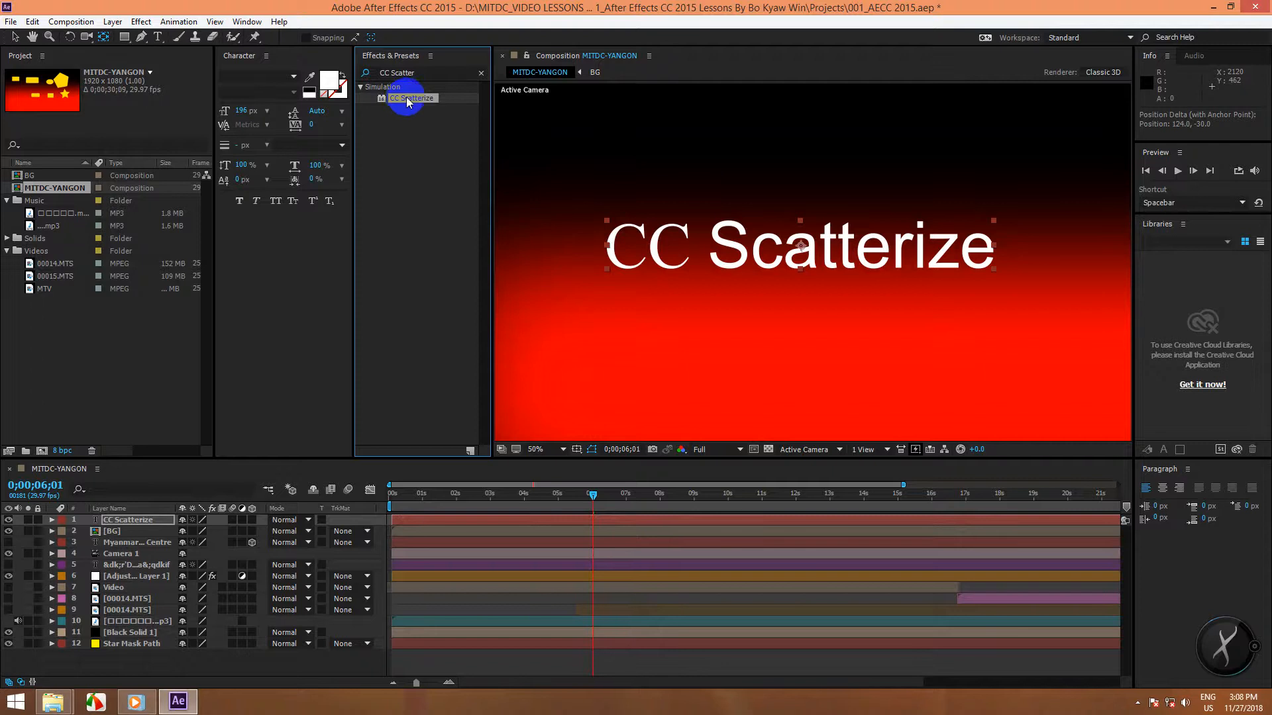
left_click_drag(407, 100, 130, 520)
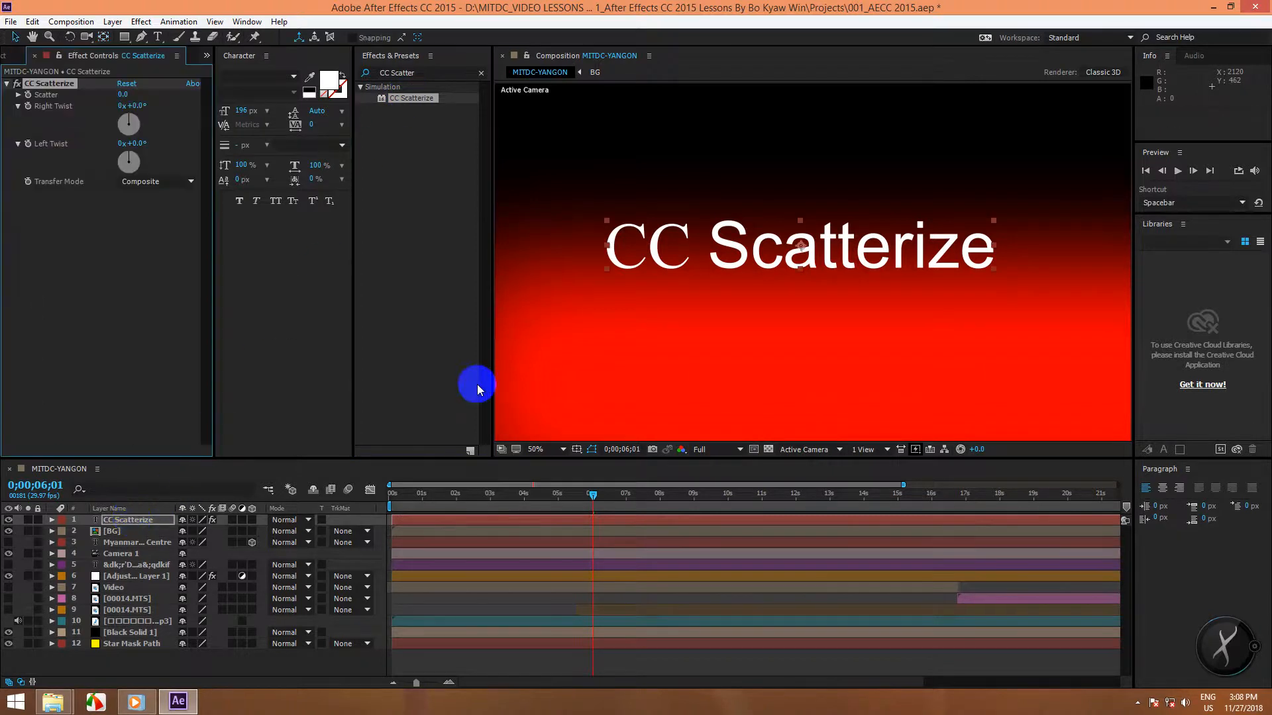
Step: Move the current time to 0;00;00;03 and fit the whole composition in the viewer
left_click_drag(595, 496, 392, 502)
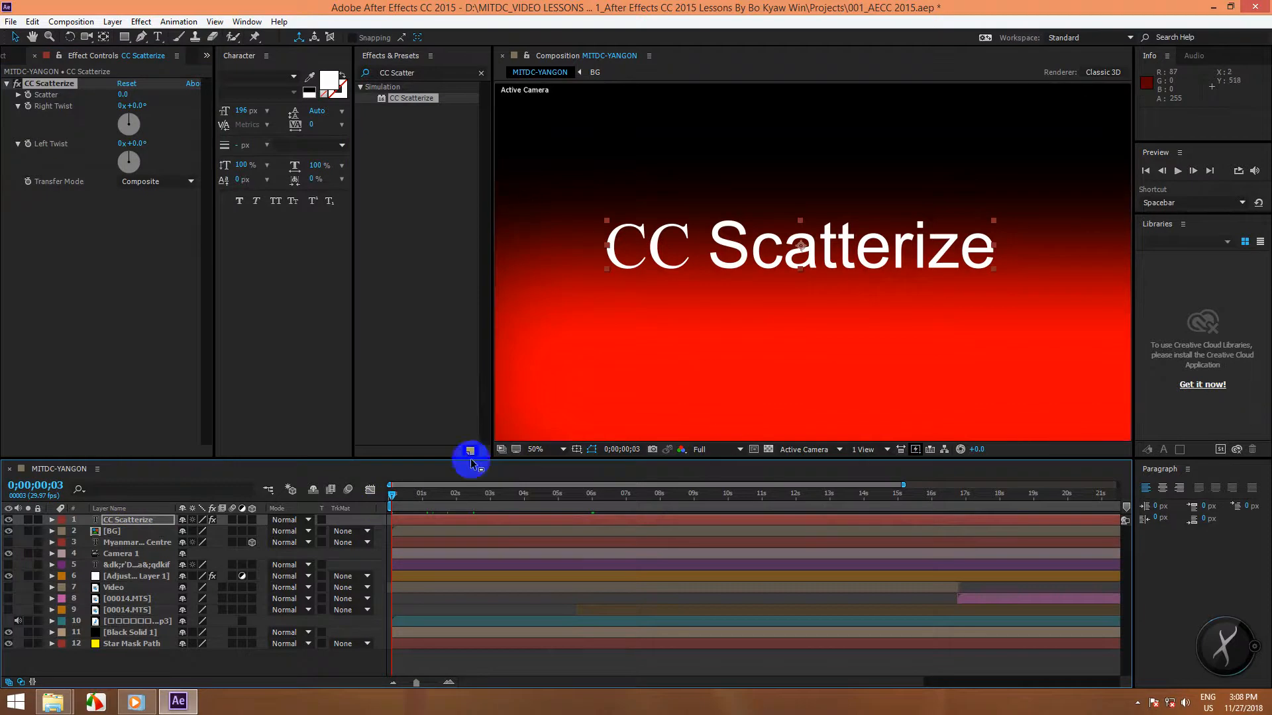
left_click(538, 452)
left_click(574, 225)
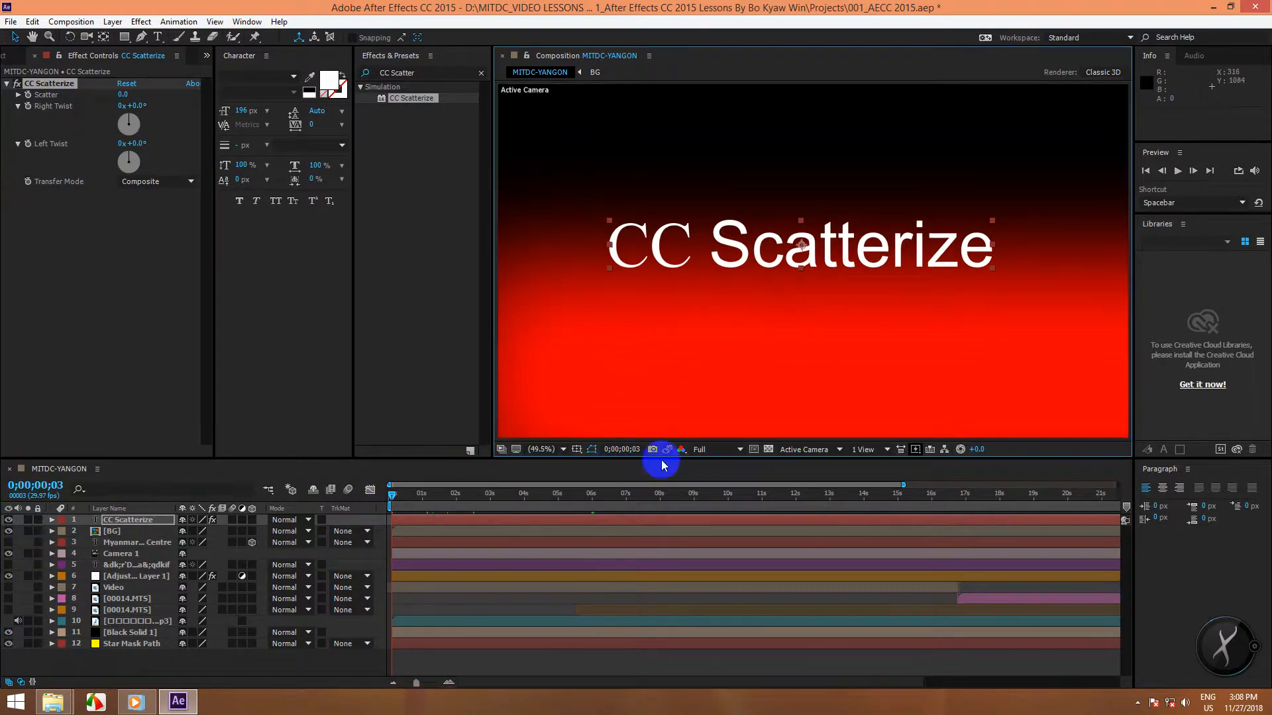
Step: Limit the work area to 0;00;00;03 through 0;00;05;29 and lower the preview resolution to Quarter
left_click(714, 451)
left_click(721, 498)
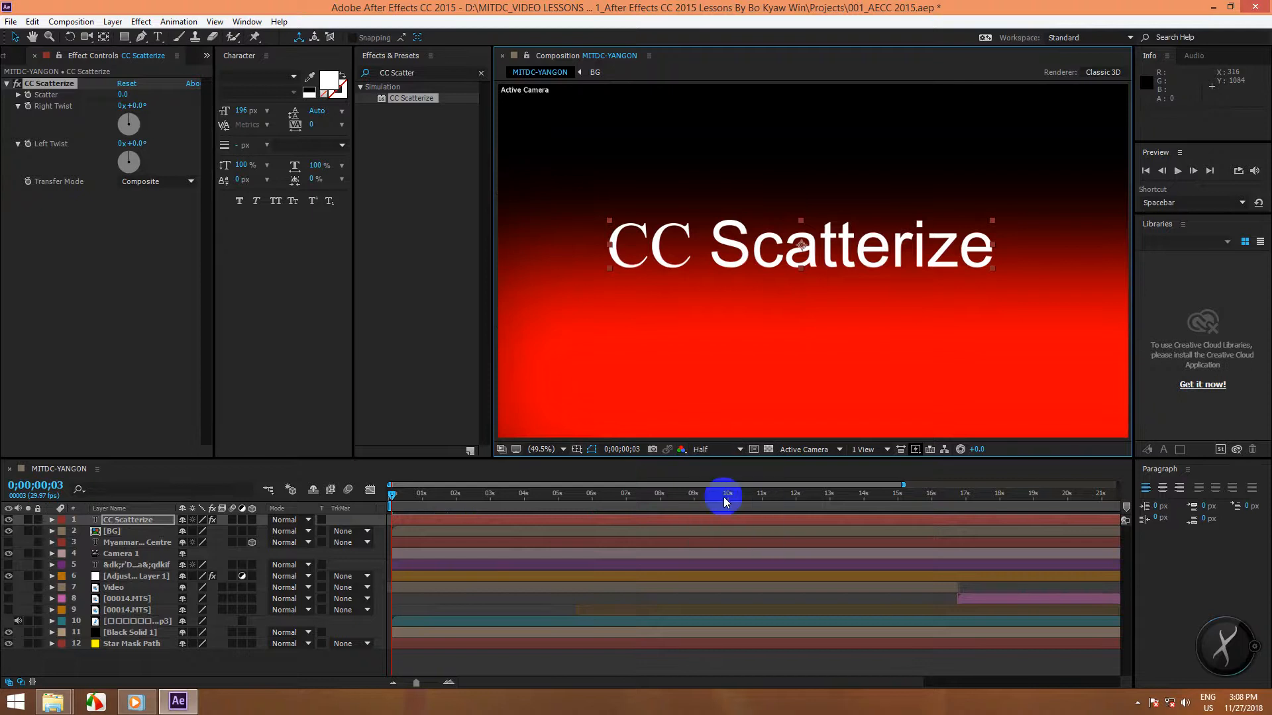
left_click_drag(393, 498, 577, 498)
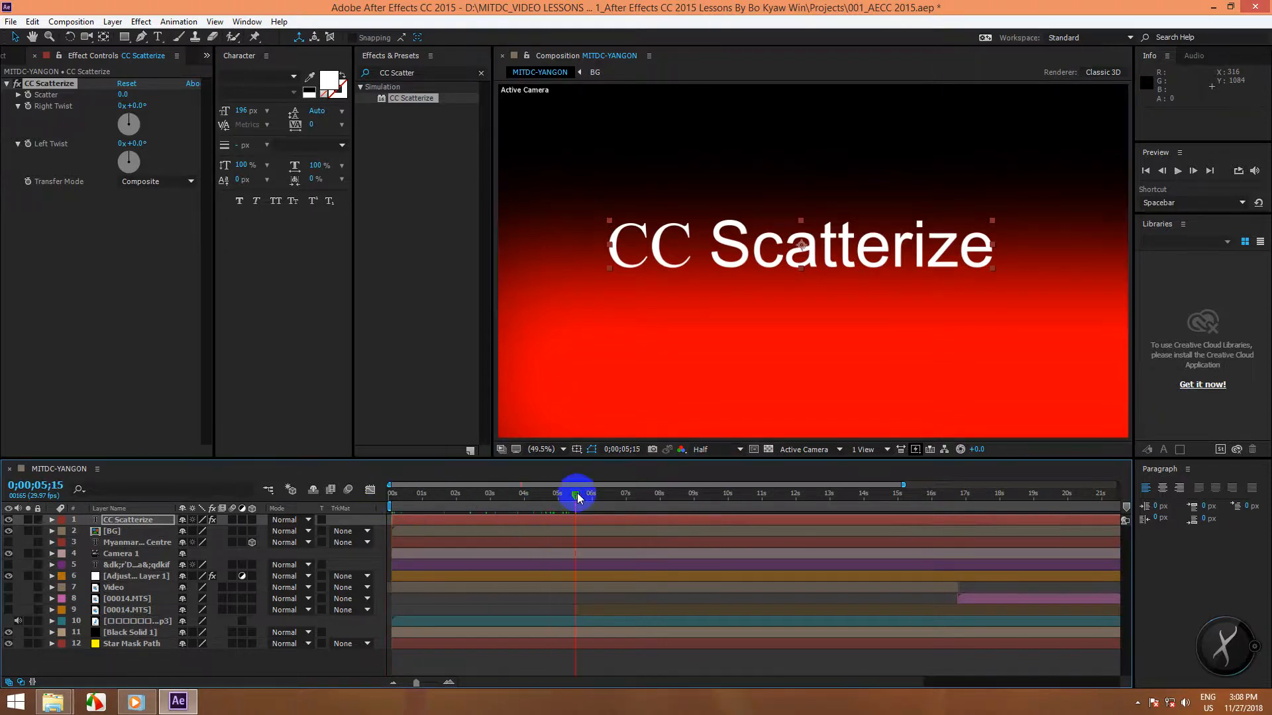
left_click_drag(574, 498, 392, 497)
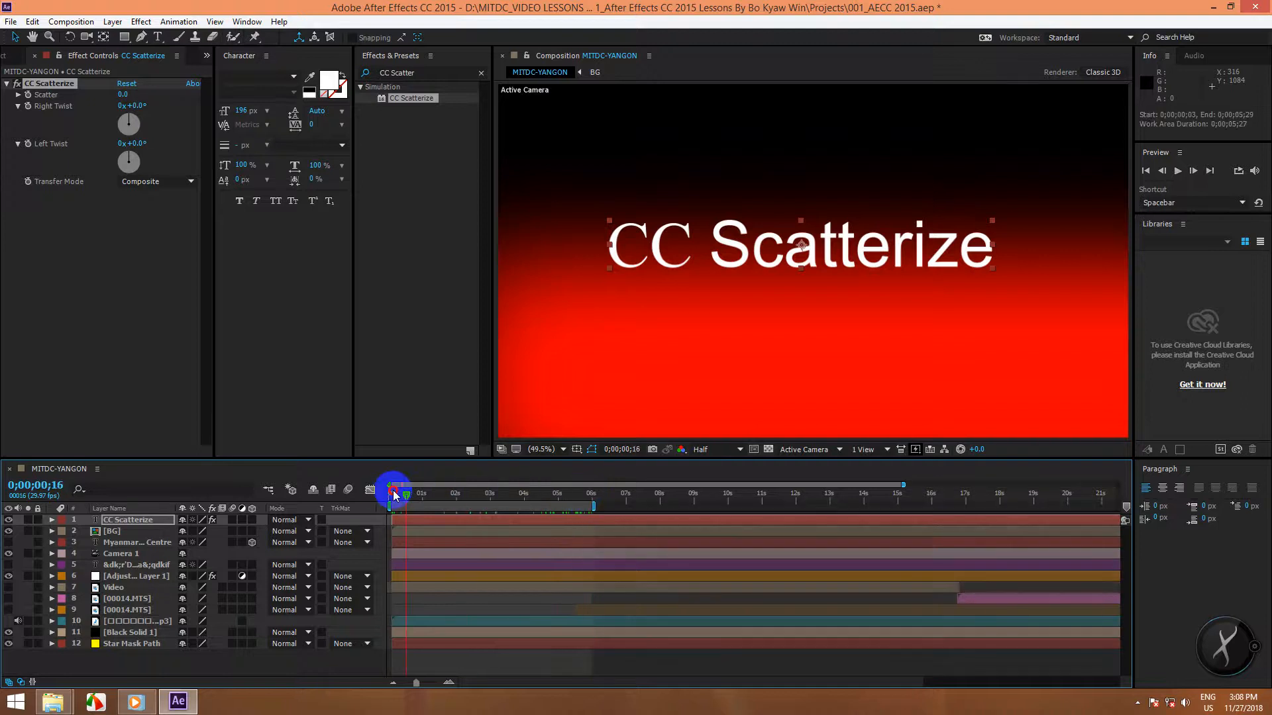
left_click(706, 454)
left_click(726, 525)
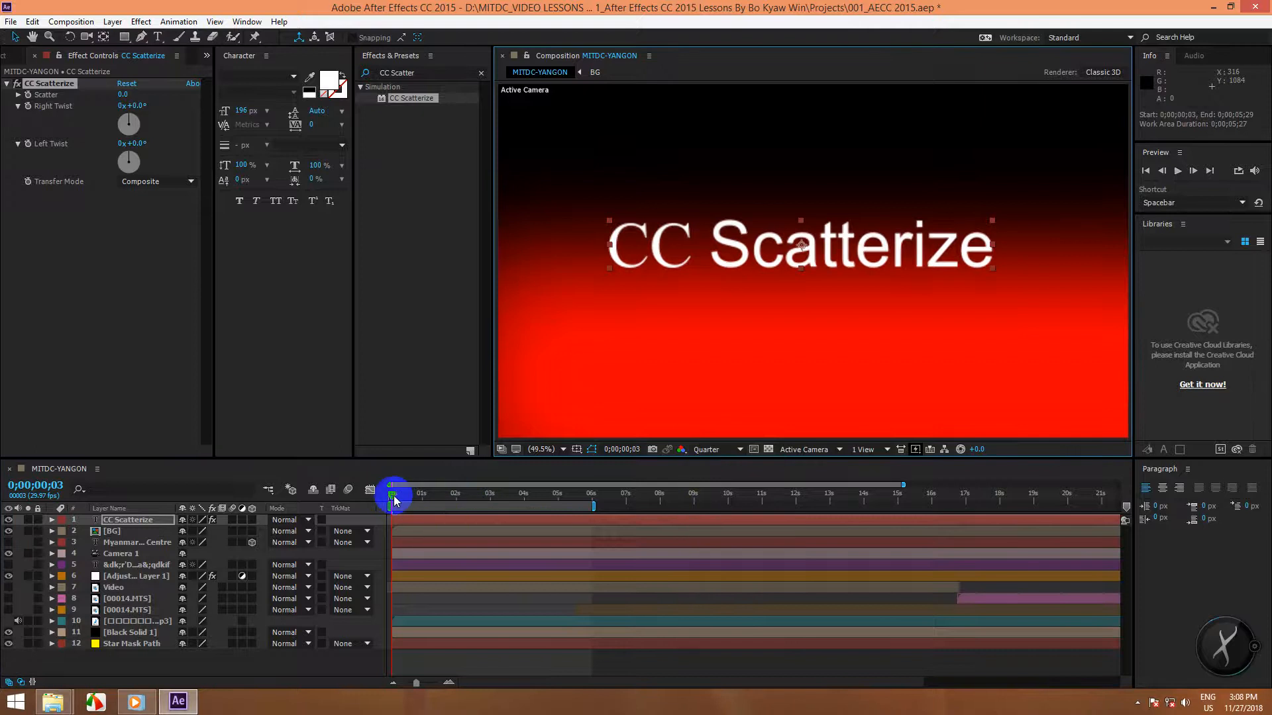
mouse_move(393, 500)
left_mouse_down()
mouse_move(577, 499)
mouse_move(391, 496)
left_mouse_up()
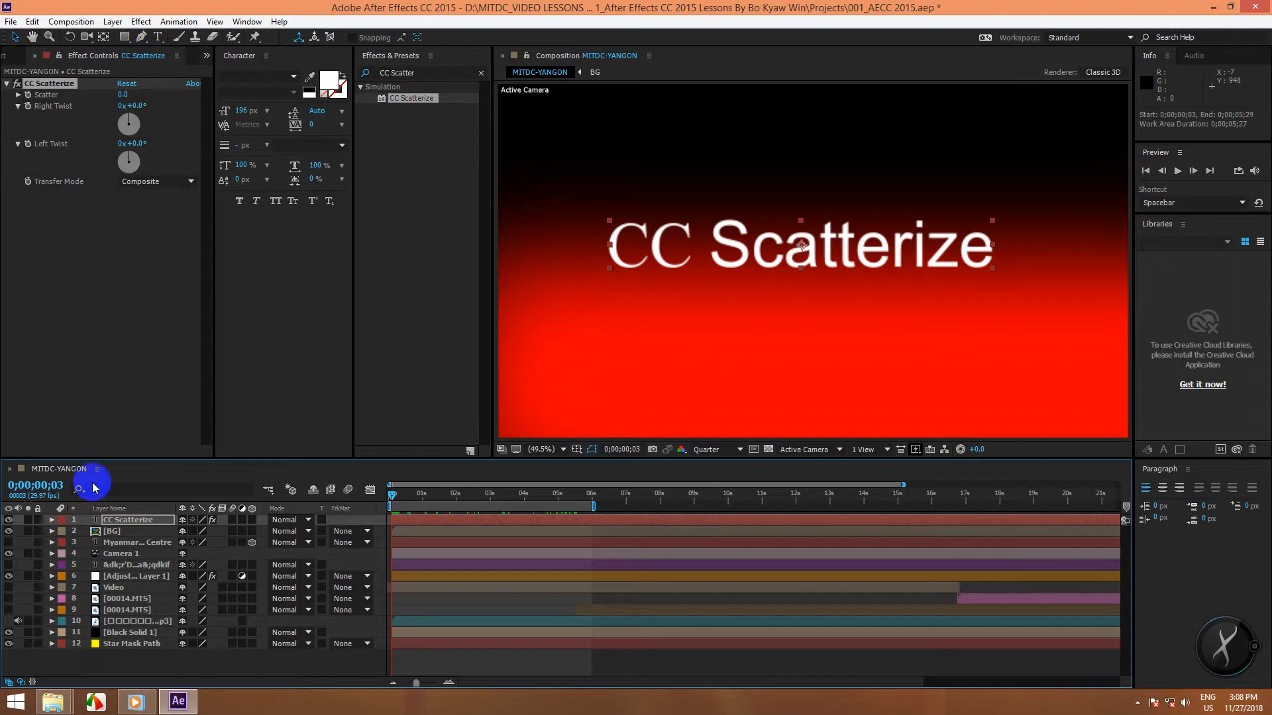
Step: Turn on keyframing for the text layer's Scatter property at 0;00;00;03 and set Scatter to 100
left_click(128, 519)
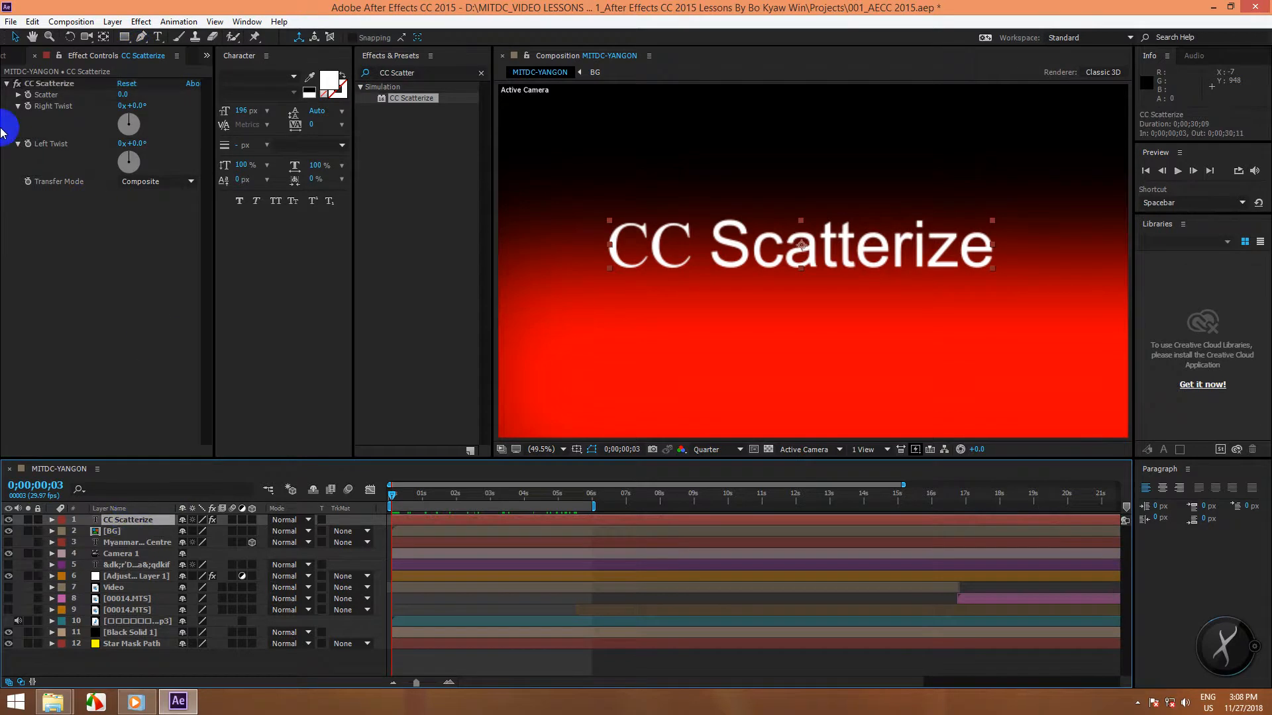
left_click(18, 95)
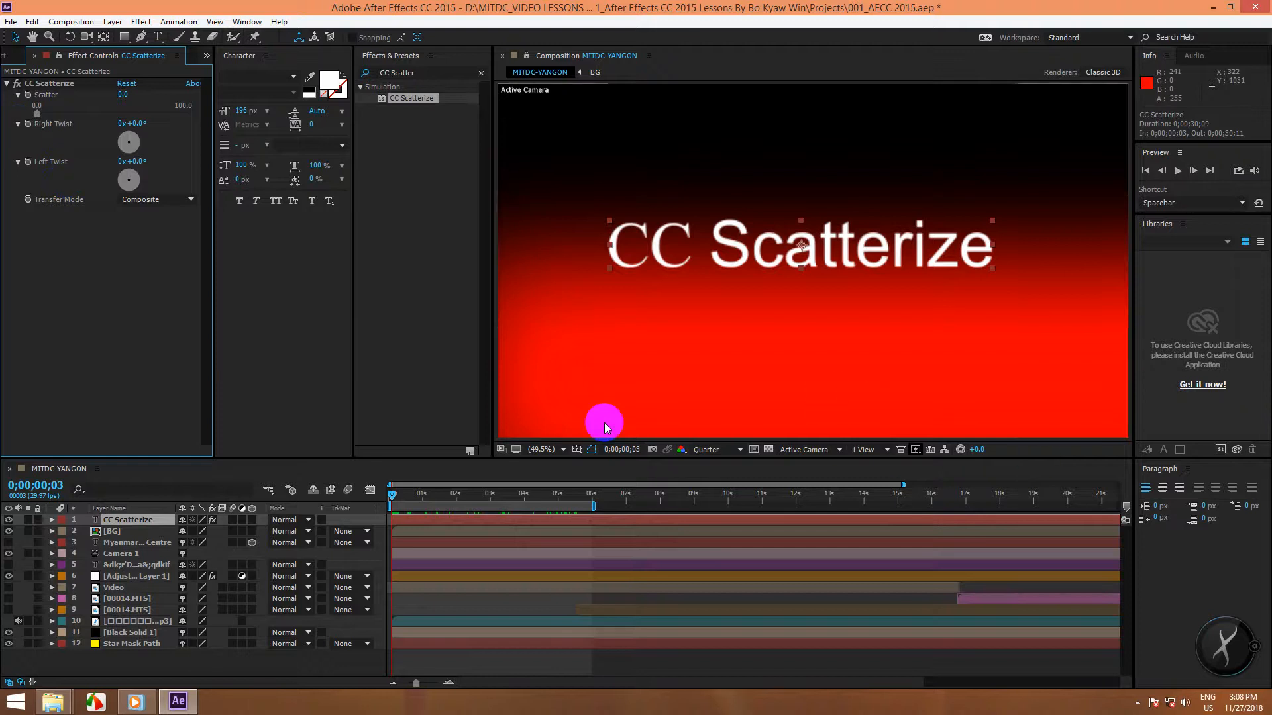
scroll(533, 328, "down", 2)
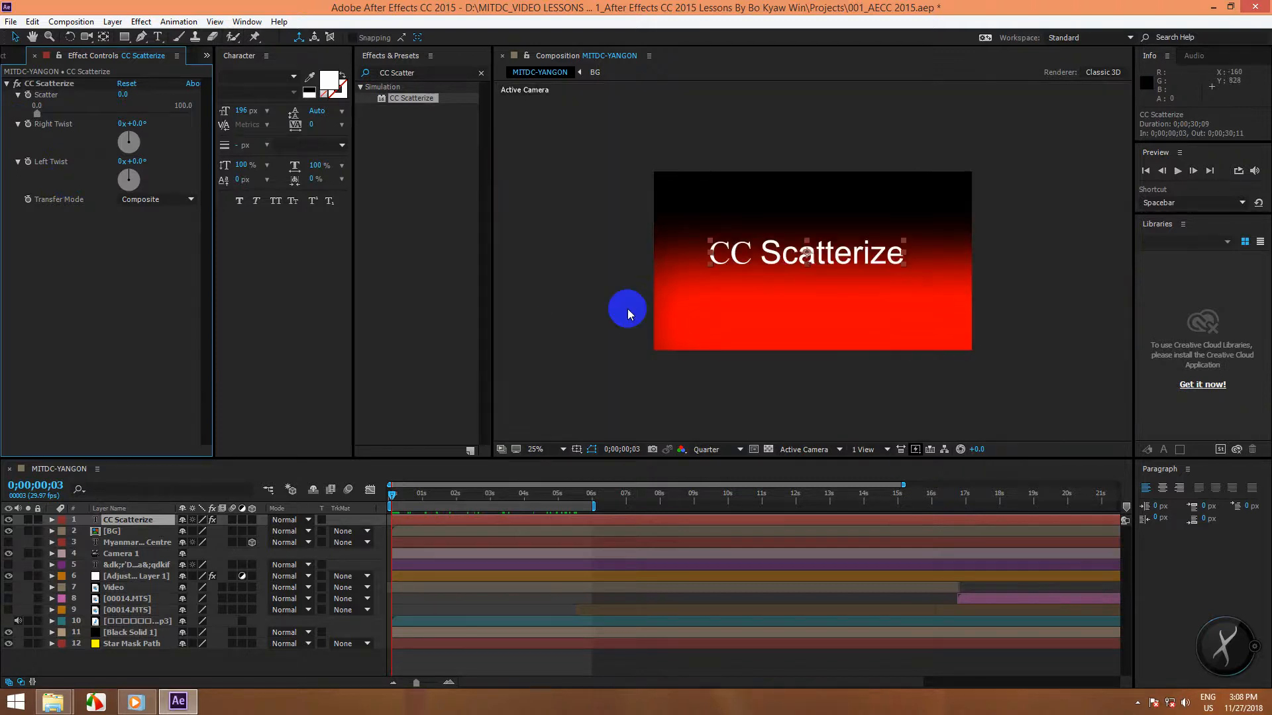
scroll(626, 308, "up", 2)
scroll(629, 312, "down", 2)
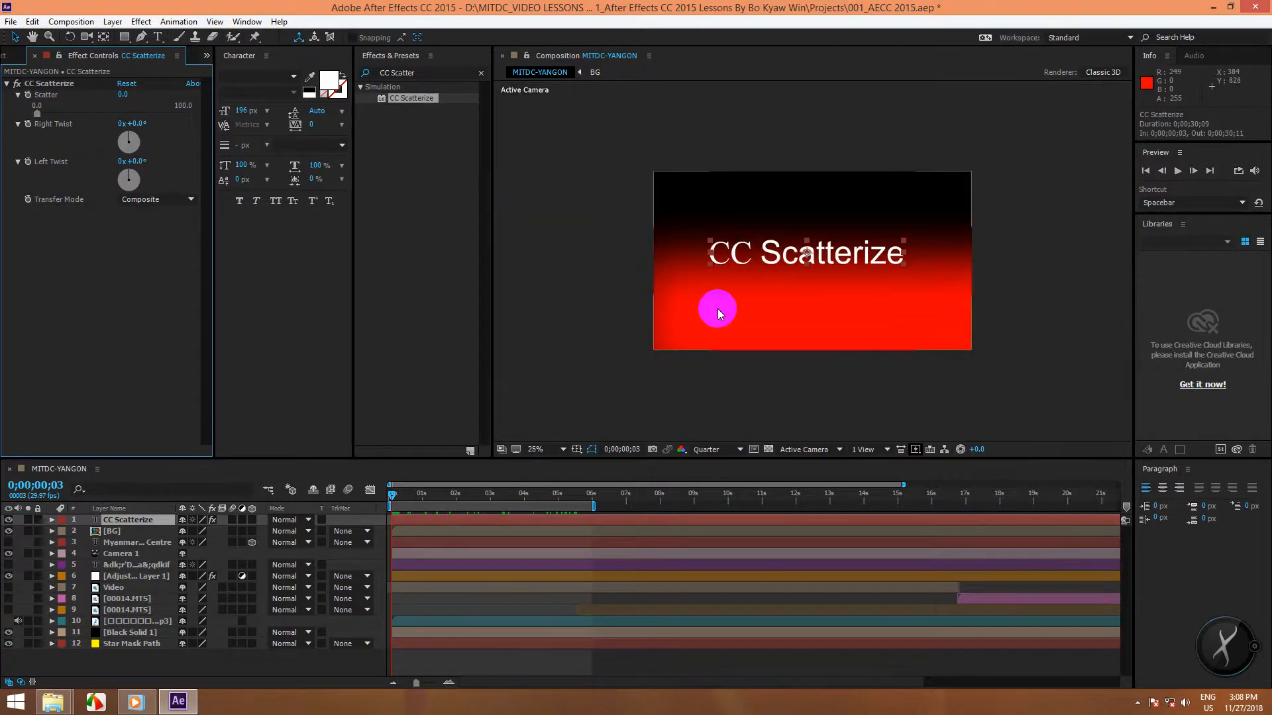
scroll(752, 279, "up", 2)
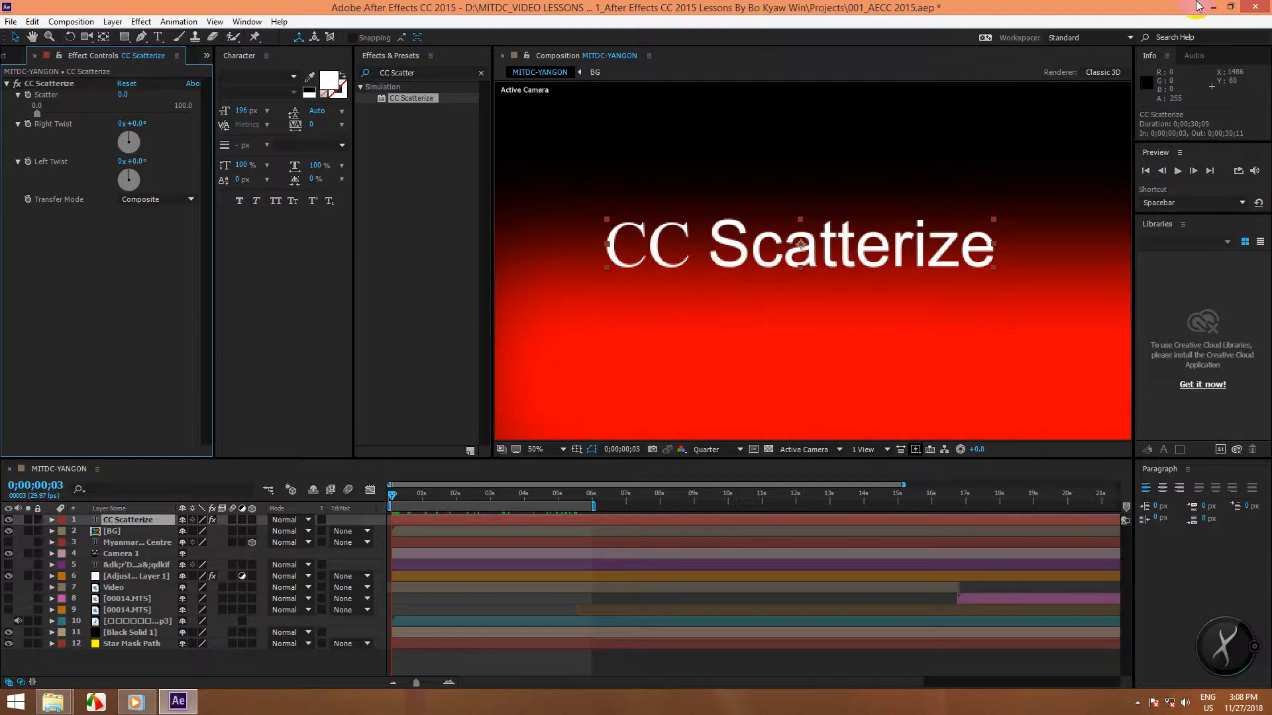
left_click(379, 489)
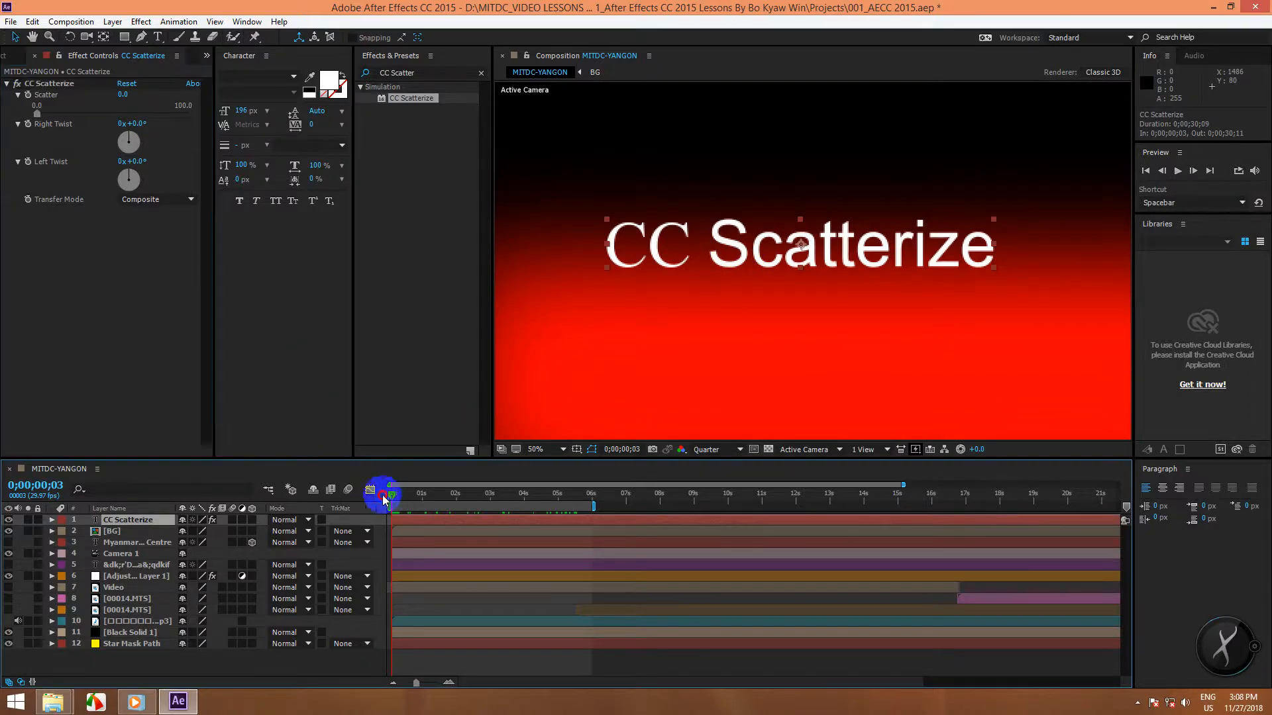
left_click(30, 99)
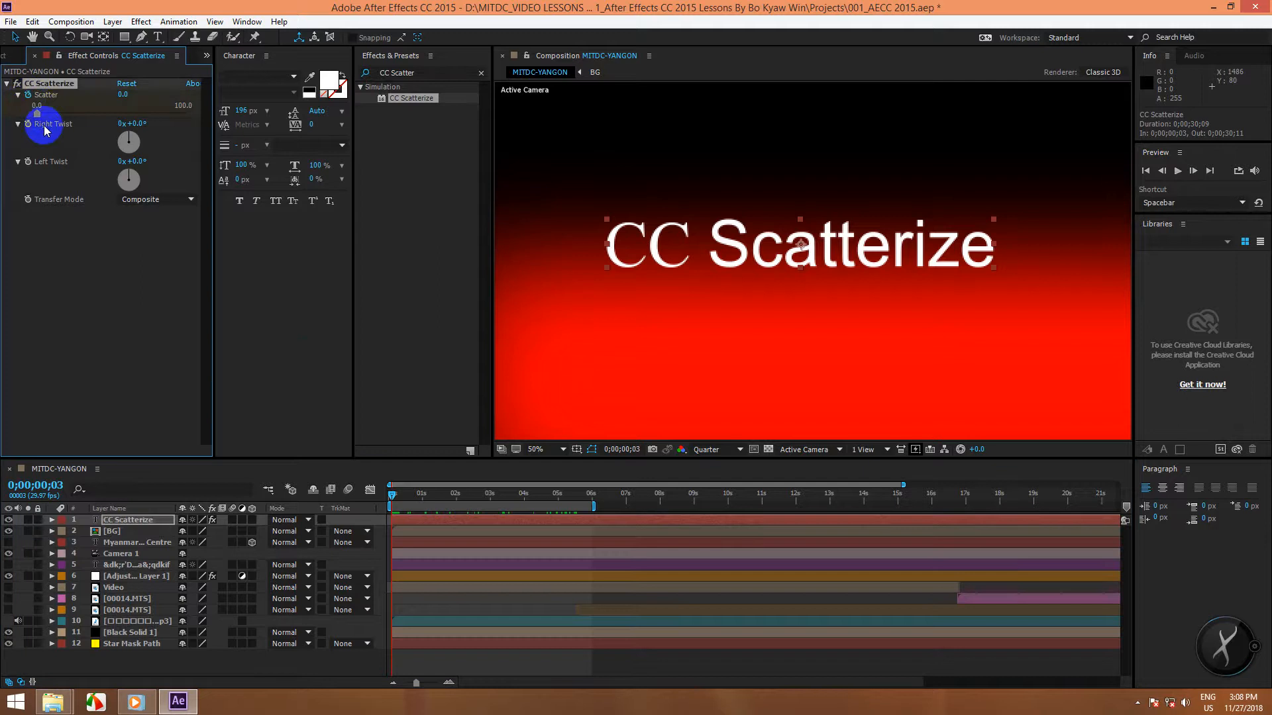
left_click_drag(38, 116, 204, 118)
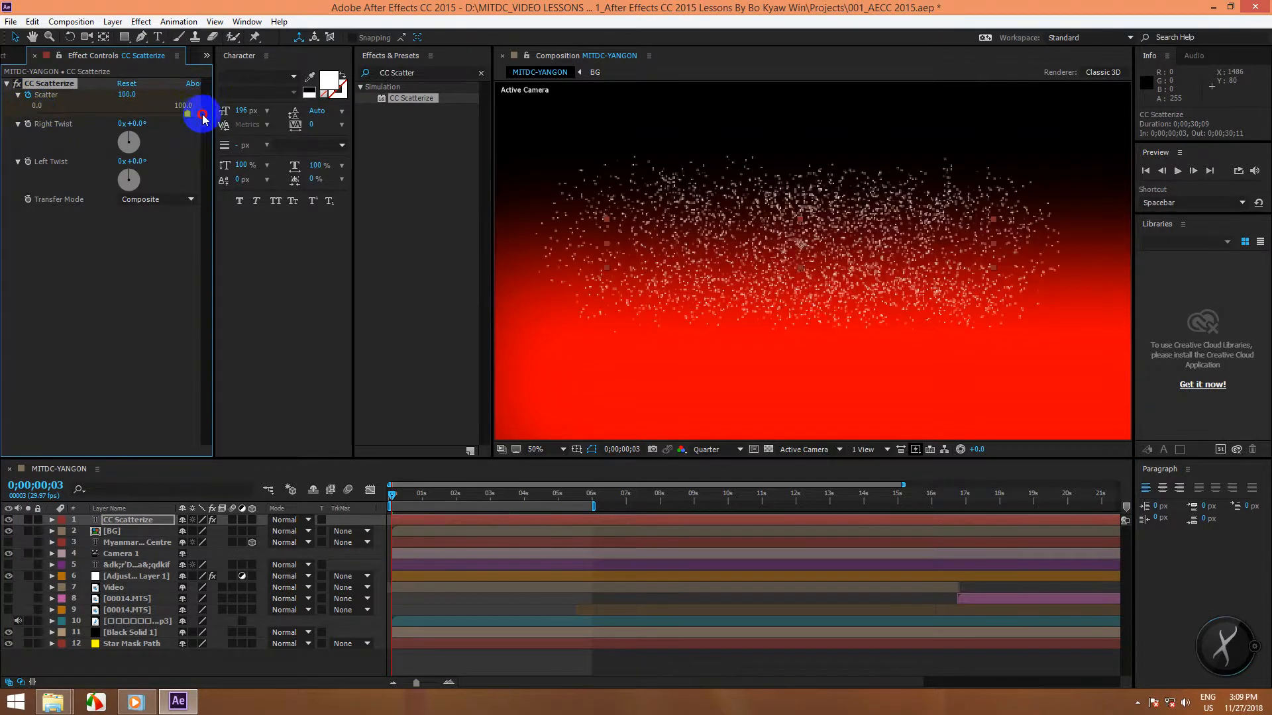
Step: Turn on keyframing for Right Twist and Left Twist at 0;00;00;03 and set both to 59°
left_click(139, 151)
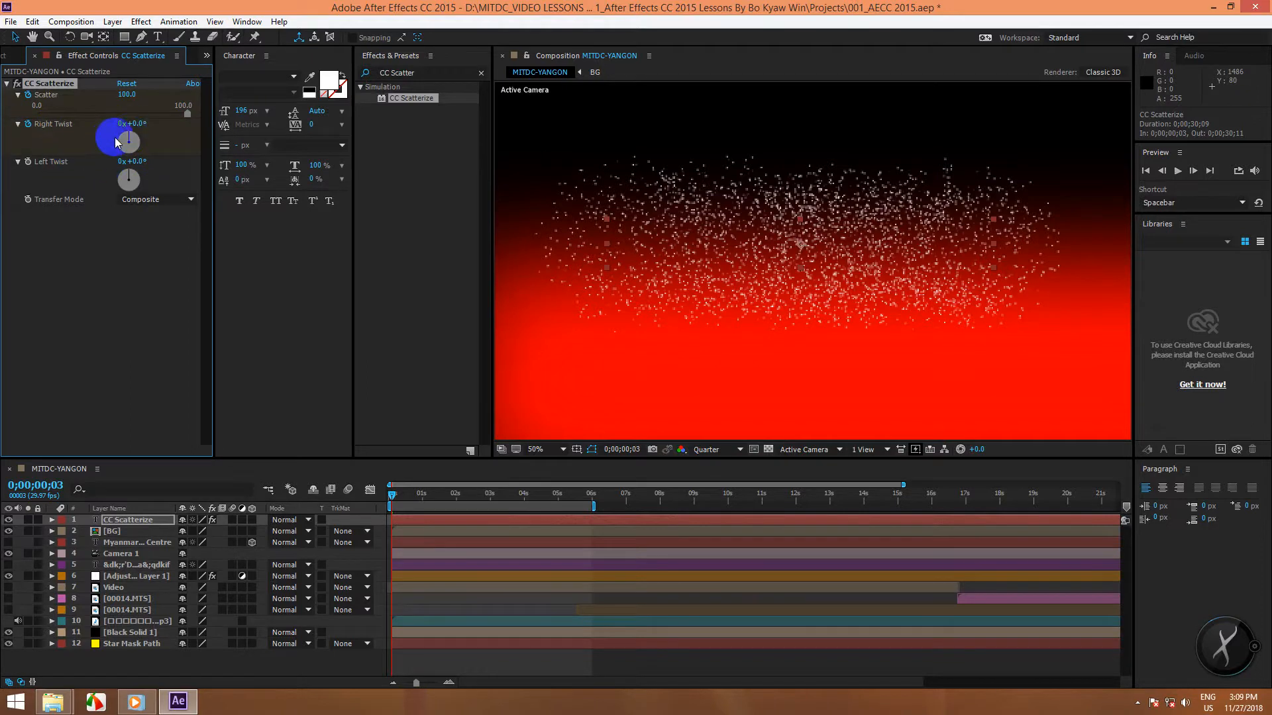
mouse_move(130, 137)
left_mouse_down()
mouse_move(152, 137)
mouse_move(63, 120)
mouse_move(255, 163)
mouse_move(133, 156)
mouse_move(131, 146)
mouse_move(128, 158)
mouse_move(140, 132)
left_mouse_up()
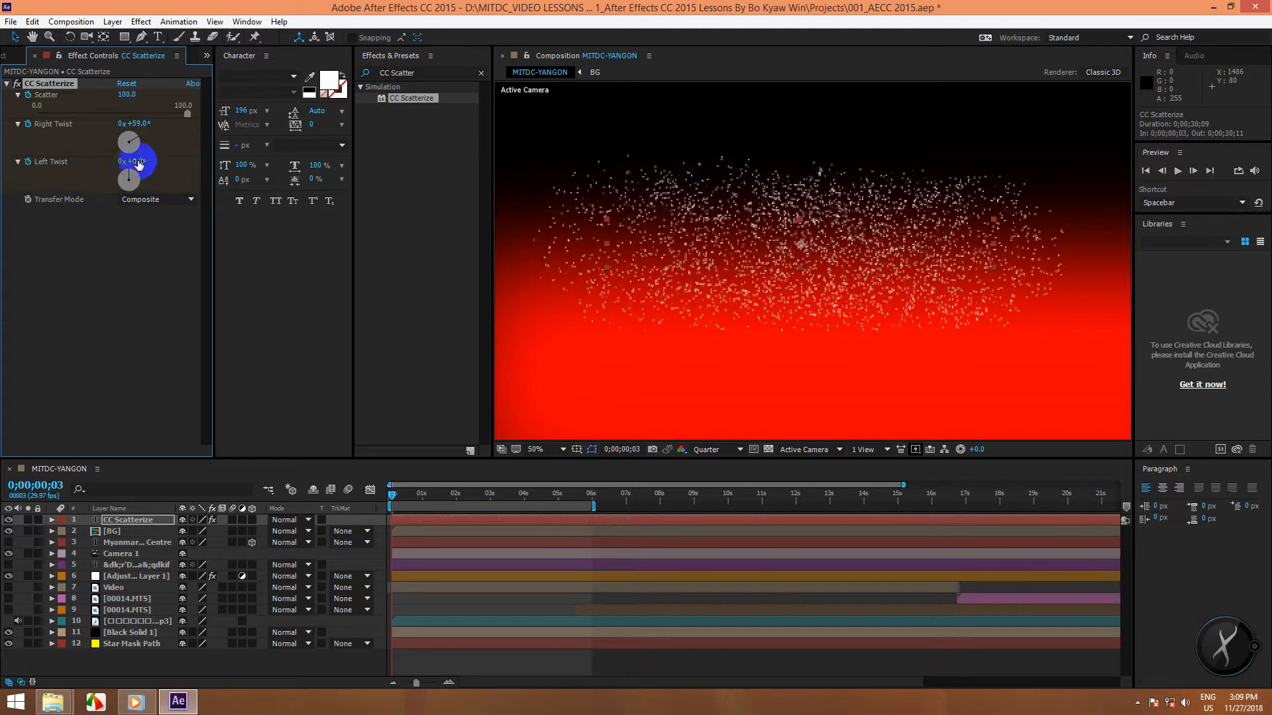
left_click_drag(131, 161, 171, 157)
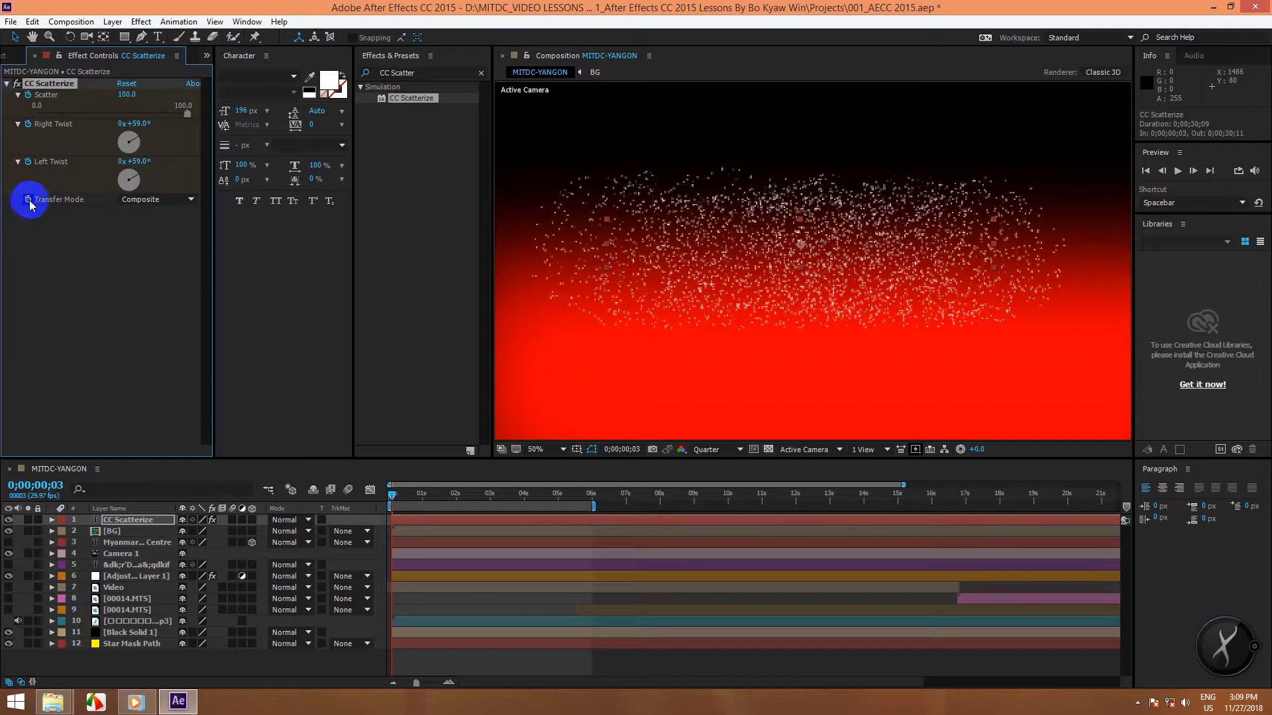
Step: Turn on keyframing for the effect's Transfer Mode, try Screen and Add, and settle on Alpha Add
left_click(183, 199)
left_click(172, 229)
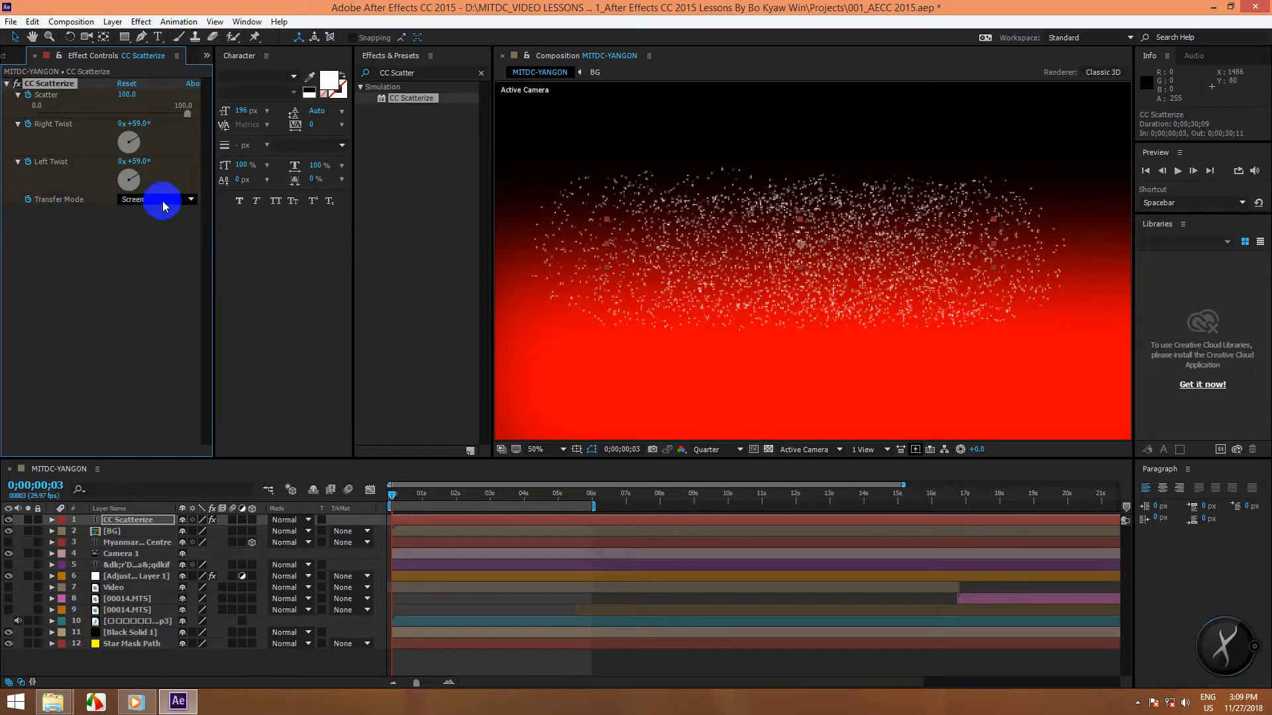
left_click(161, 199)
left_click(174, 244)
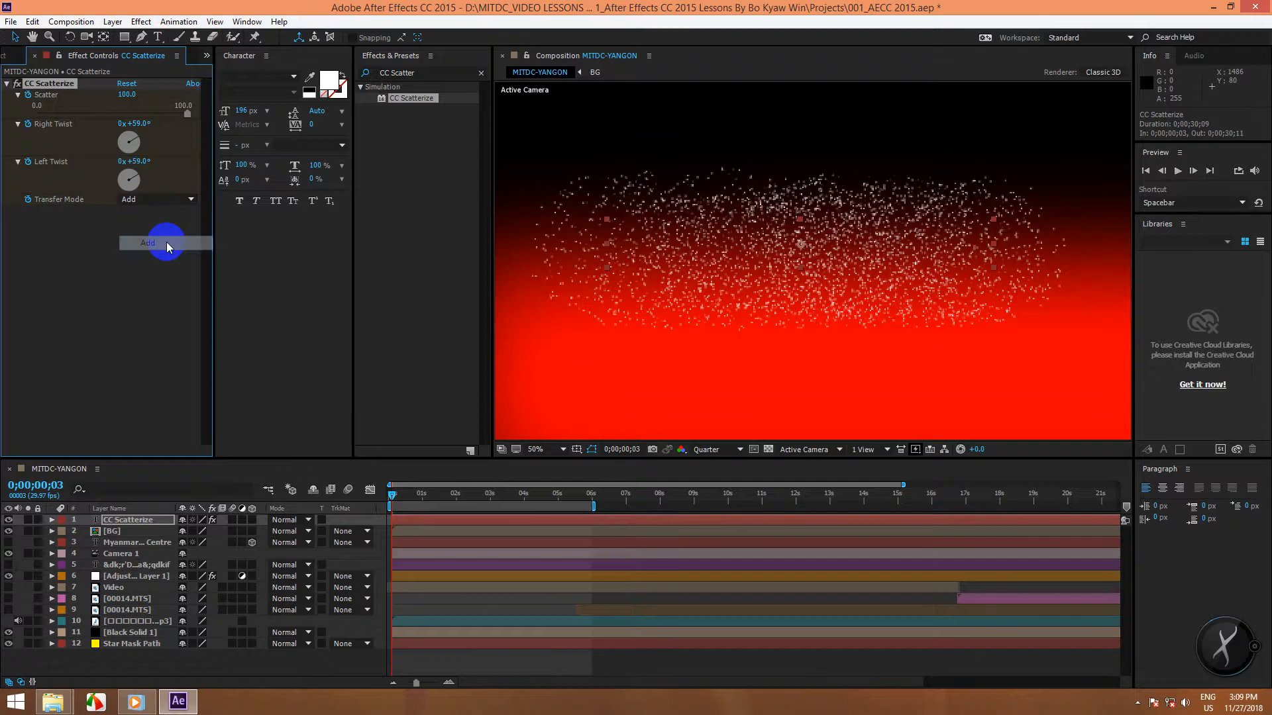
left_click(190, 200)
left_click(175, 260)
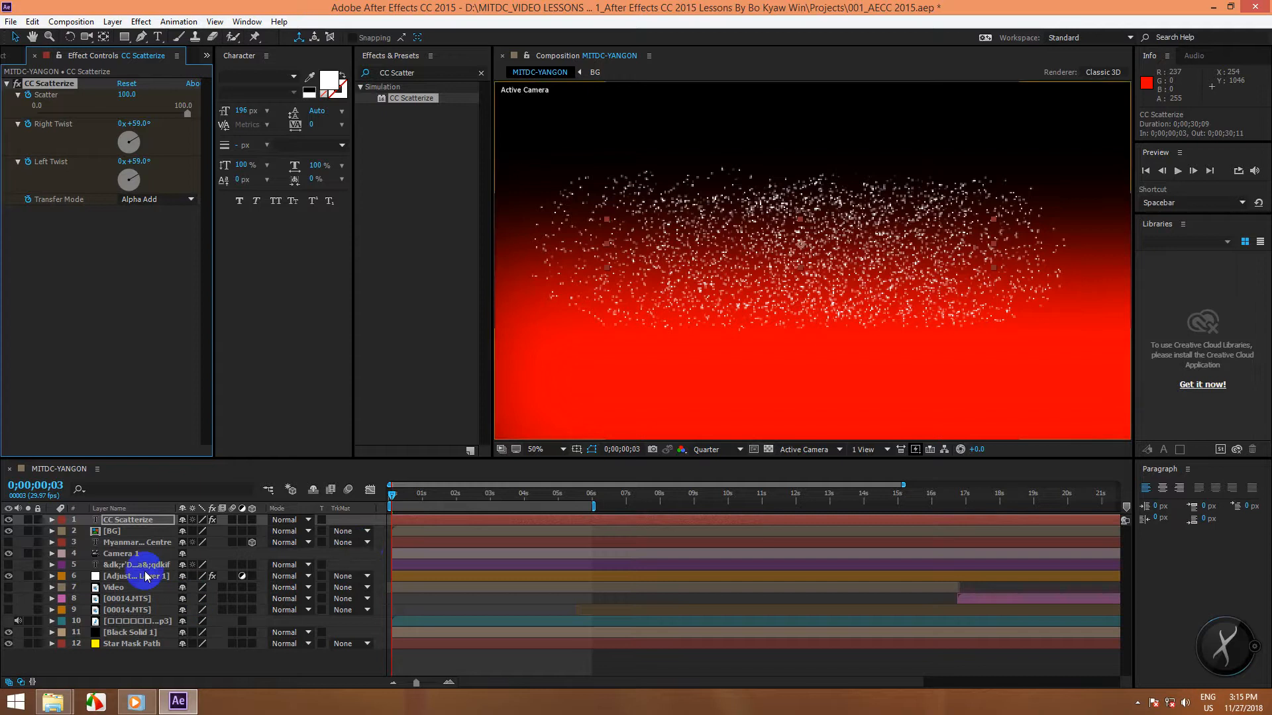
Step: Add an Opacity keyframe of 0% to the CC Scatterize text layer at 0;00;00;03
left_click(118, 522)
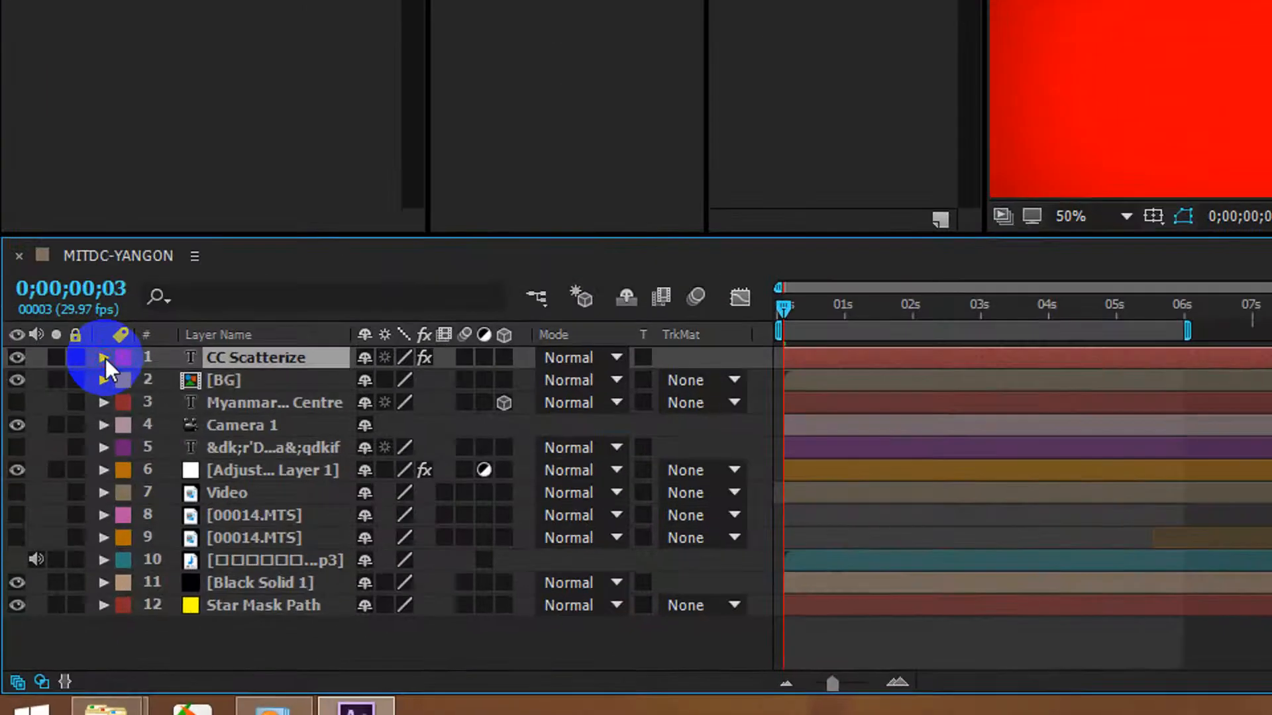
left_click(51, 521)
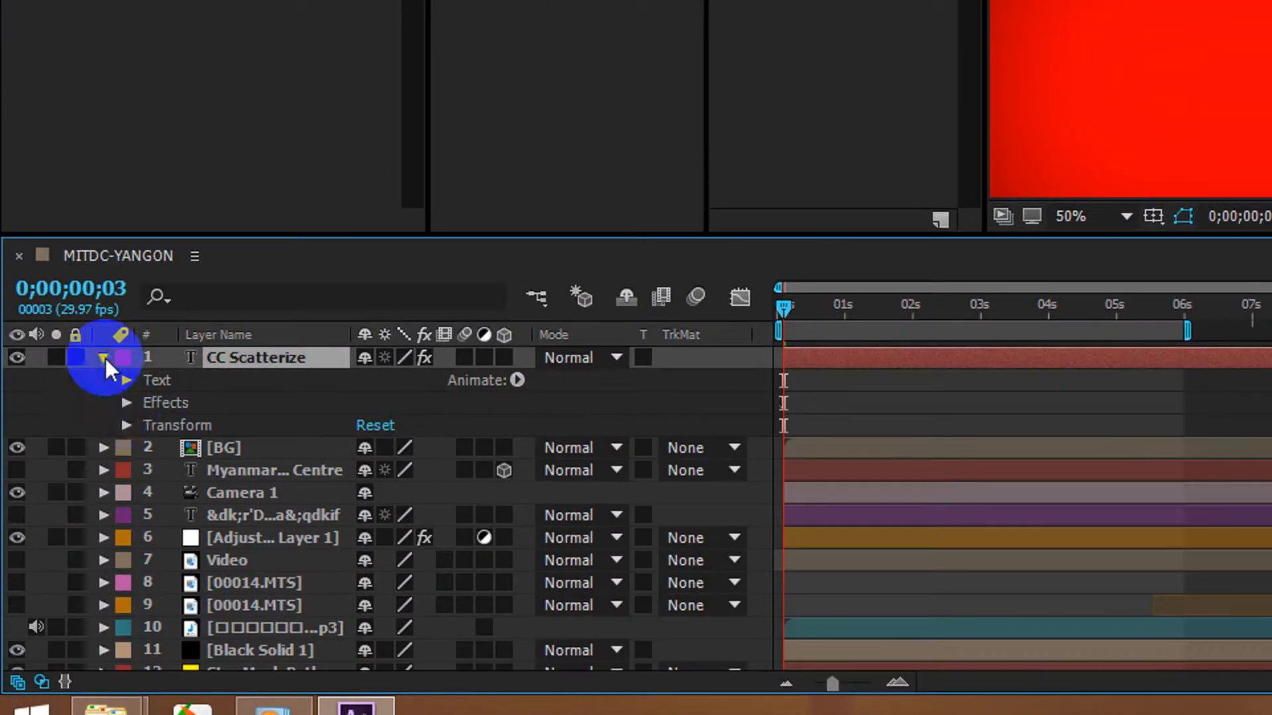
left_click(126, 422)
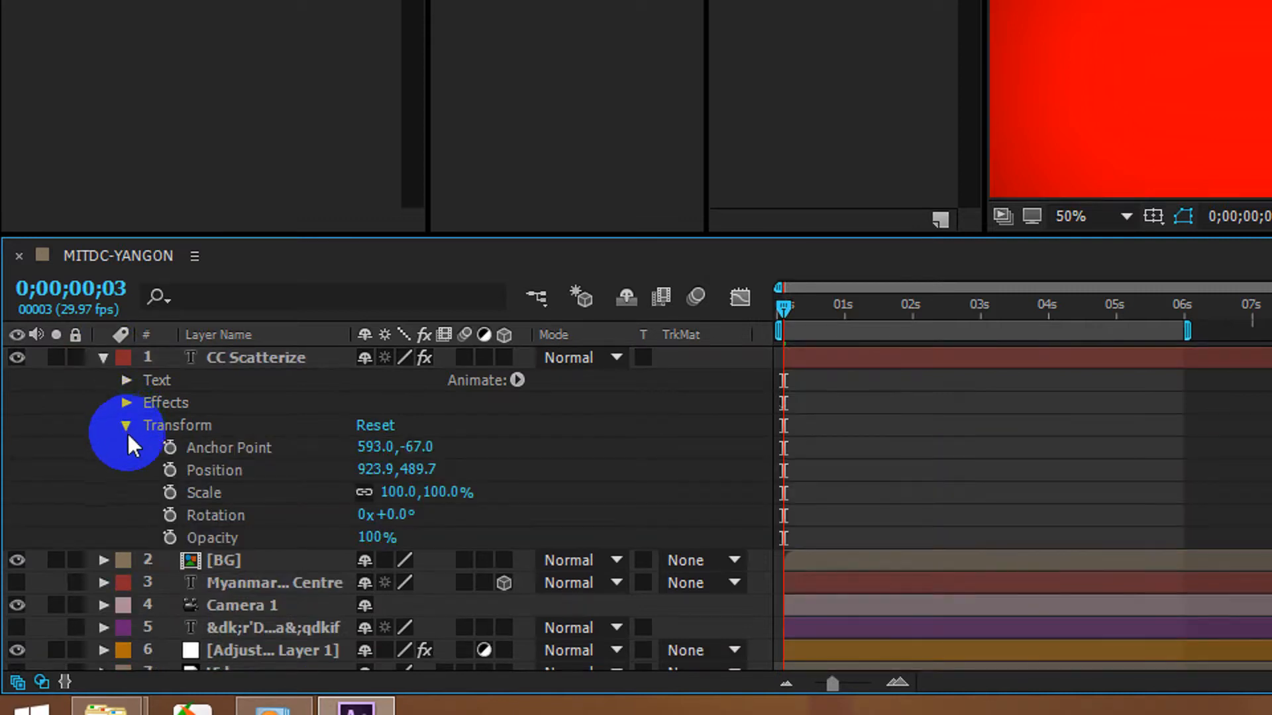
left_click(170, 535)
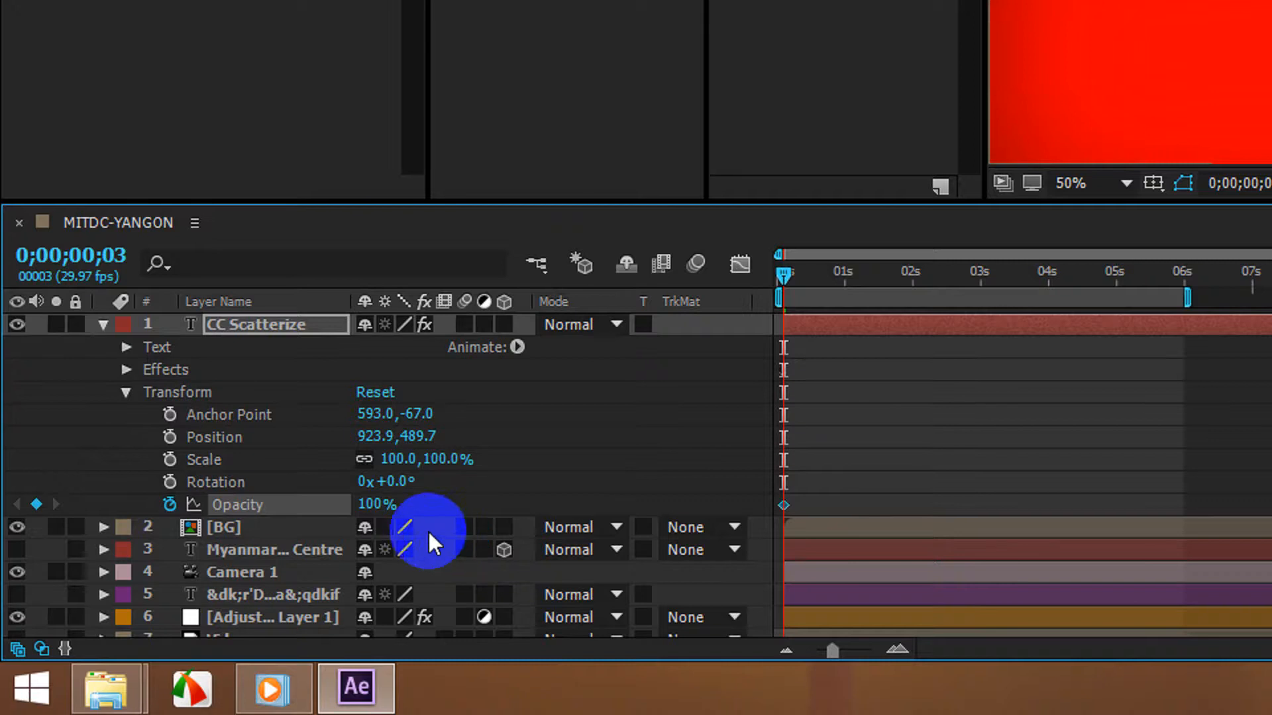
left_click(375, 505)
type("0")
key("Return")
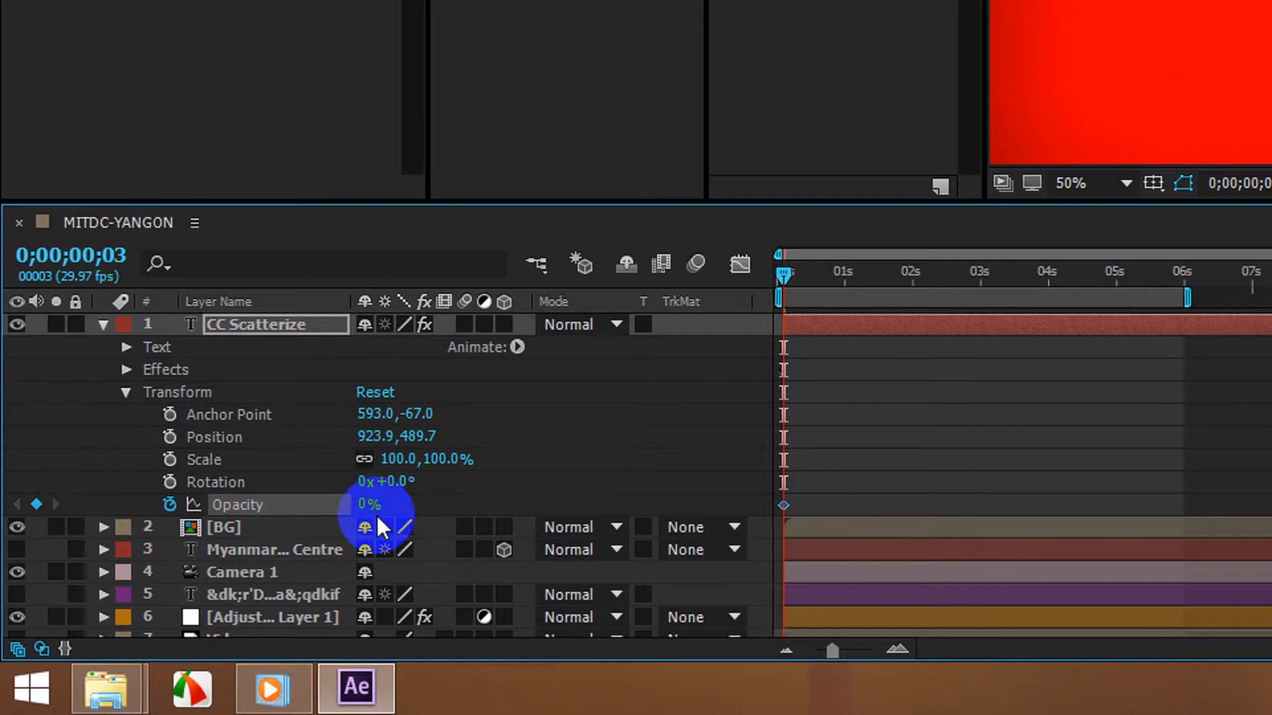
Step: Add an Opacity keyframe of 100% to the CC Scatterize text layer at 0;00;05;00
left_click_drag(780, 273, 860, 273)
left_click_drag(972, 276, 1008, 272)
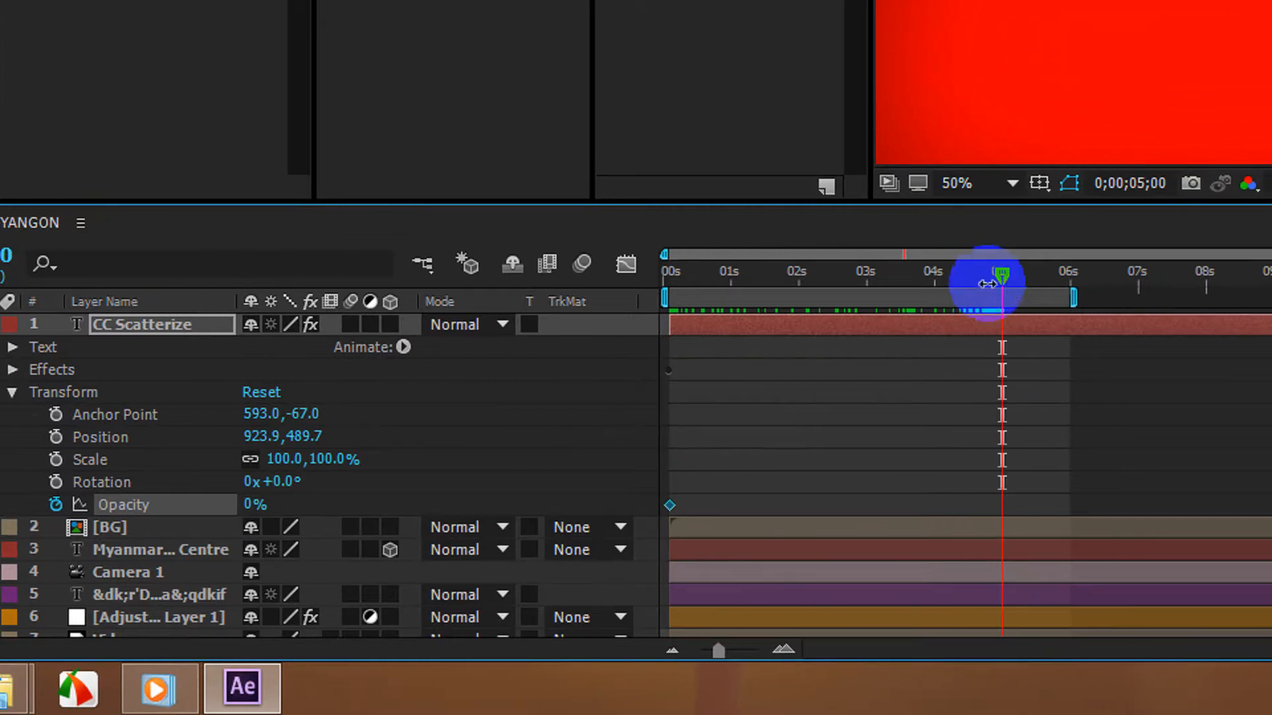
left_click(255, 505)
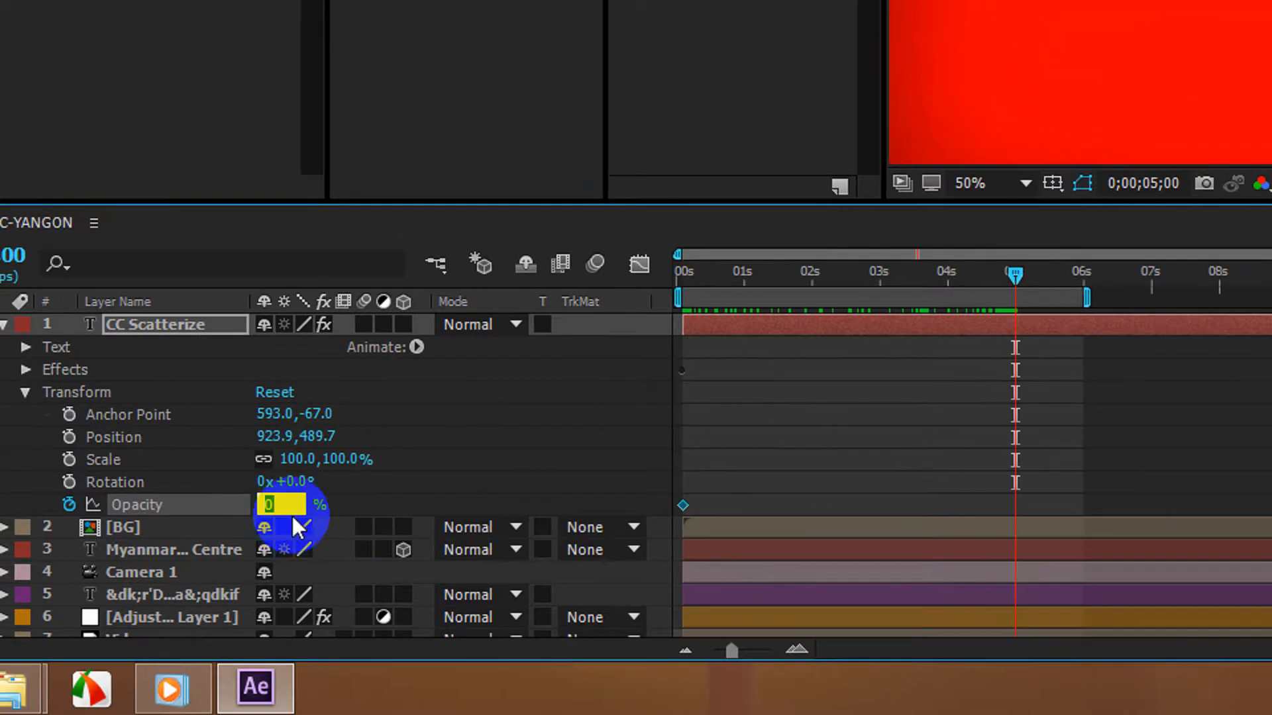
type("100")
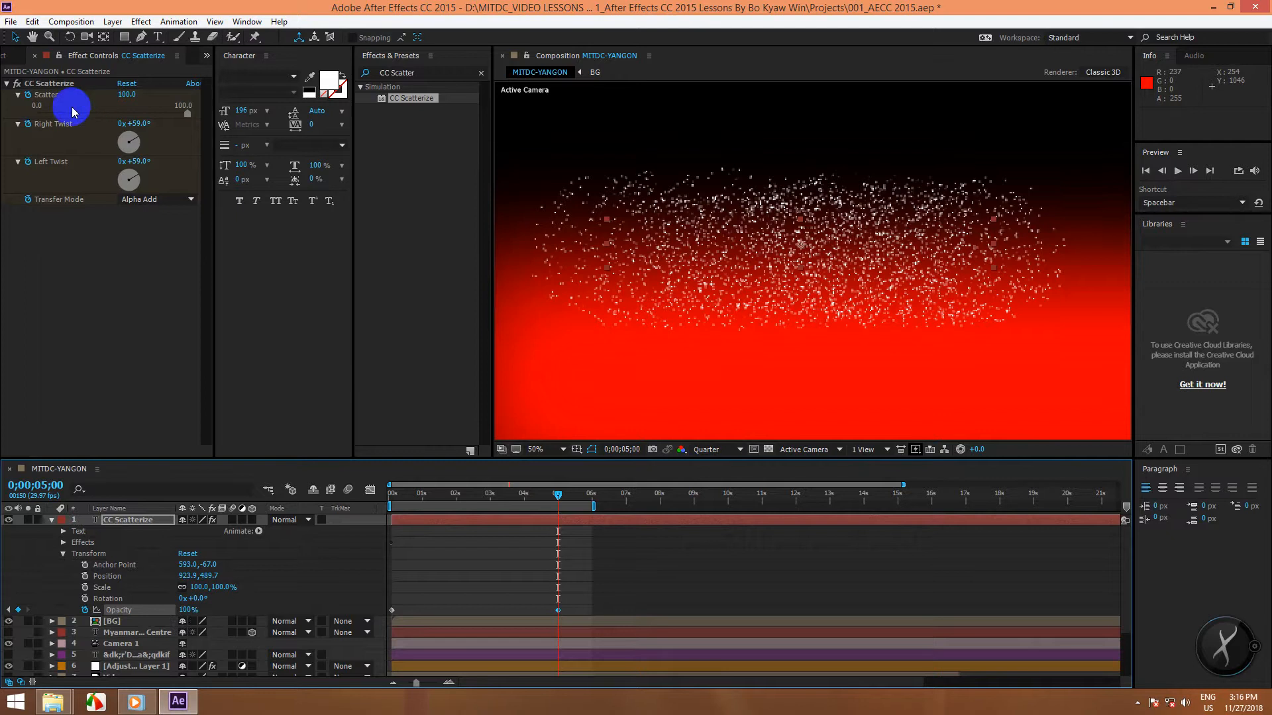
Step: Keyframe the CC Scatterize effect at 0;00;05;00 with Scatter at 0, Right Twist at 2° and Left Twist at 1°
left_click(125, 97)
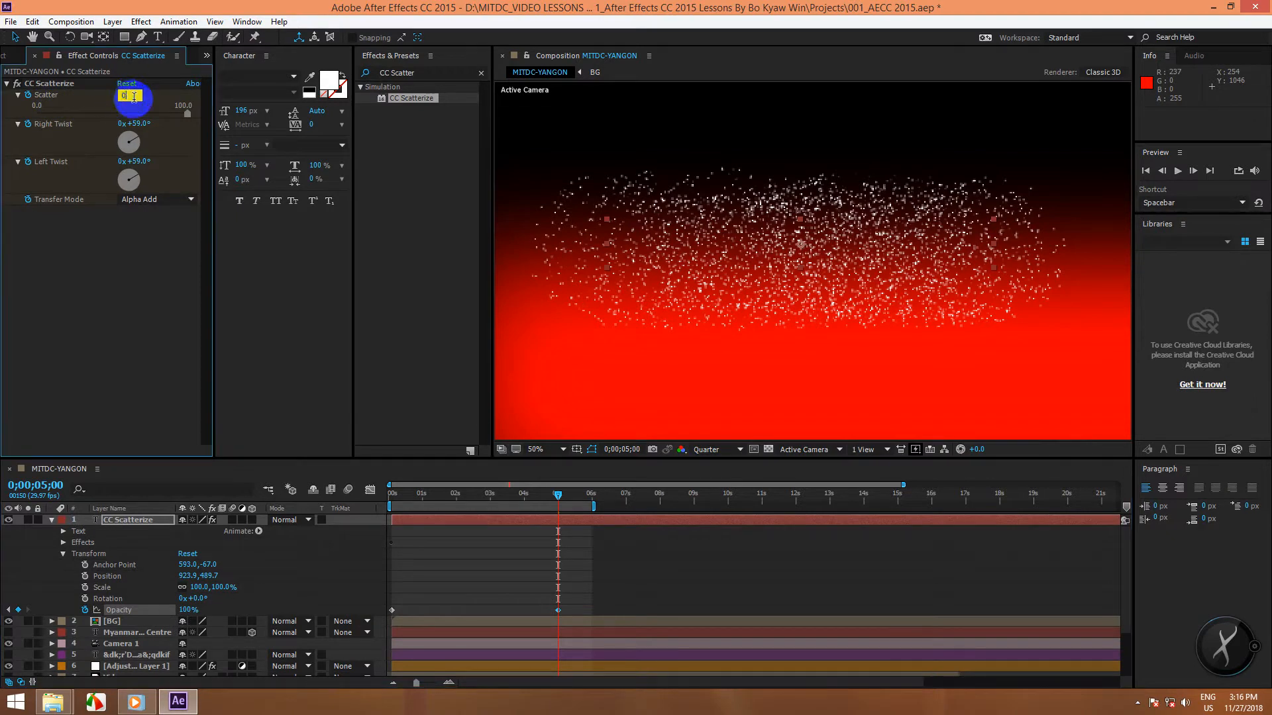
key("Return")
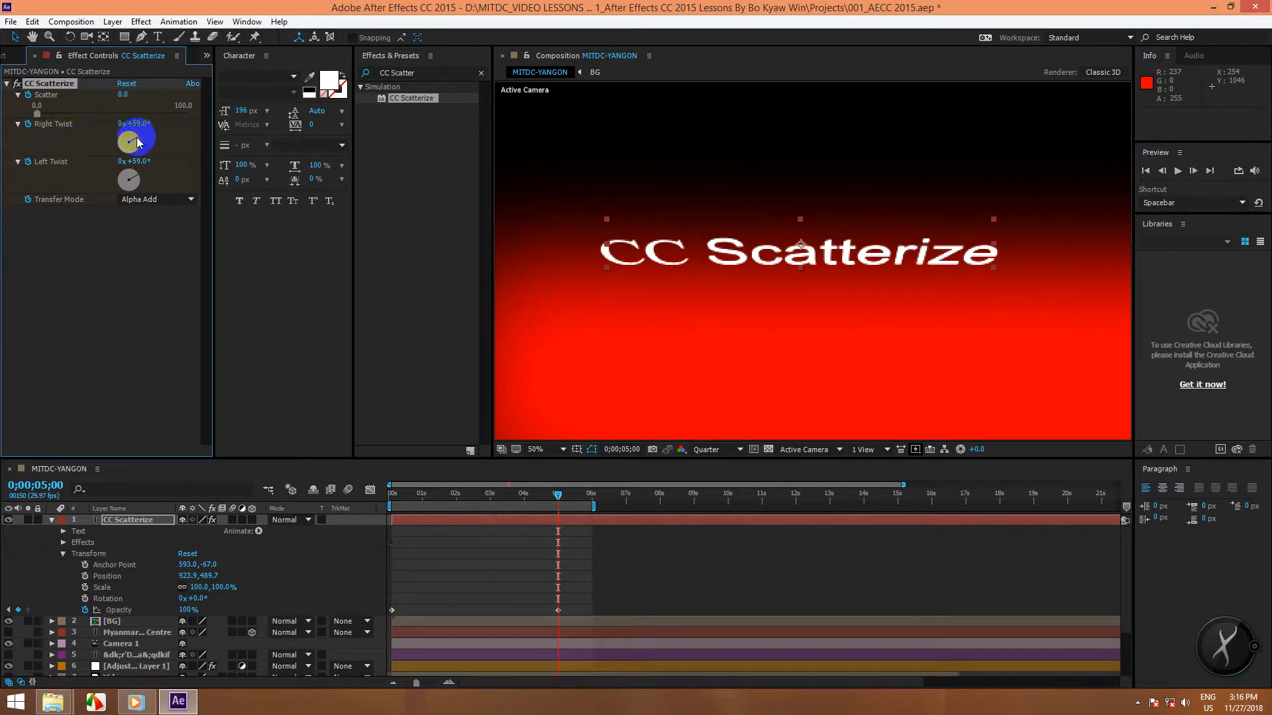
left_click_drag(138, 140, 109, 118)
left_click_drag(132, 191, 128, 170)
left_click_drag(129, 140, 130, 170)
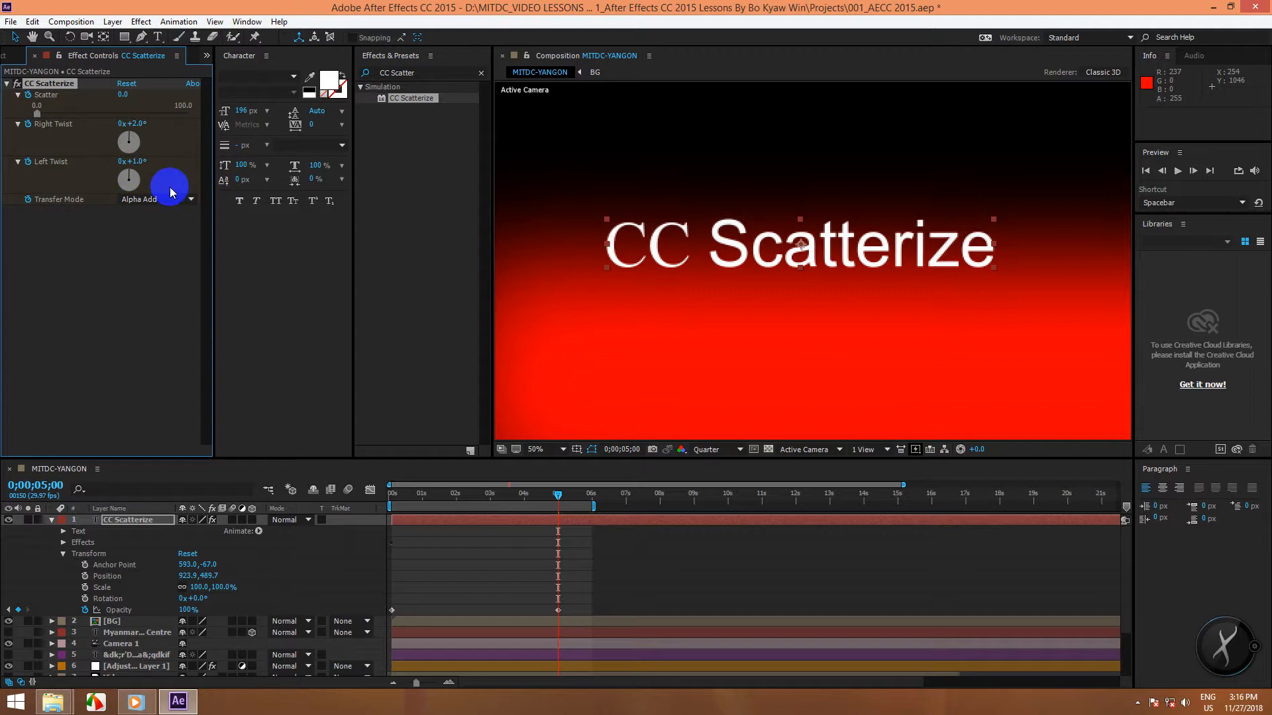
Step: Preview the title animation from 0;00;00;03
left_click_drag(540, 497, 392, 506)
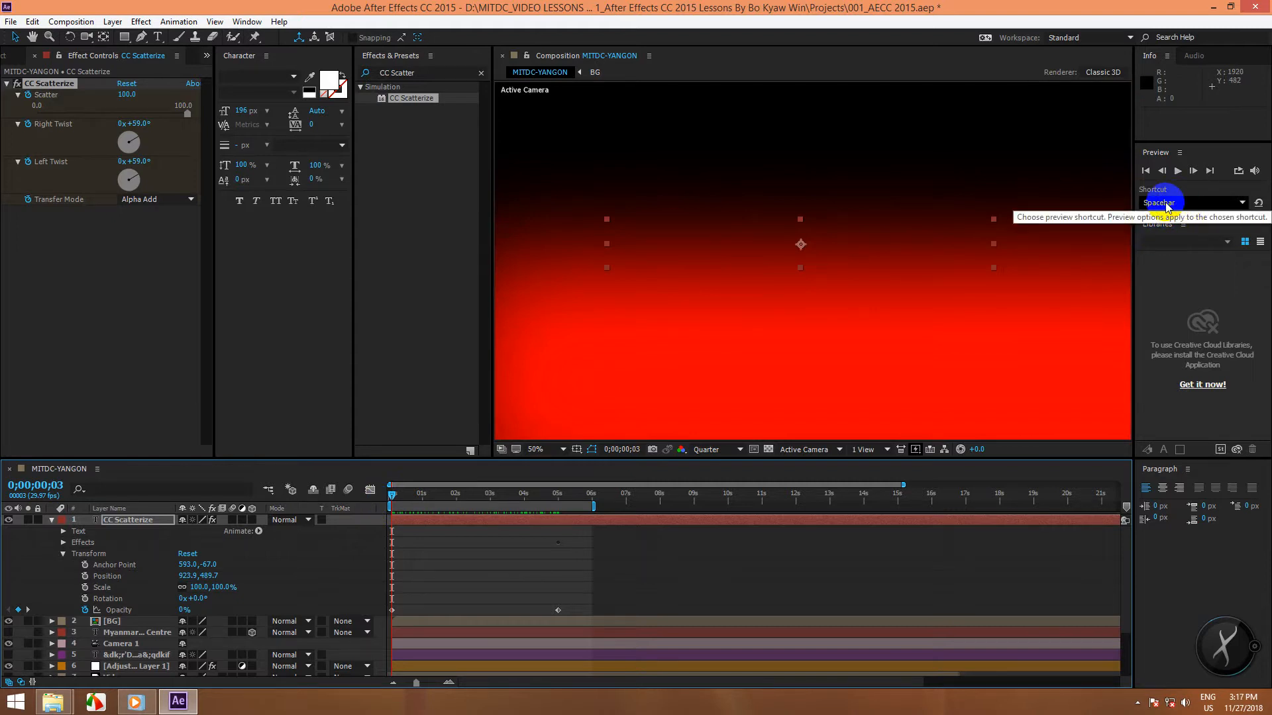
key("space")
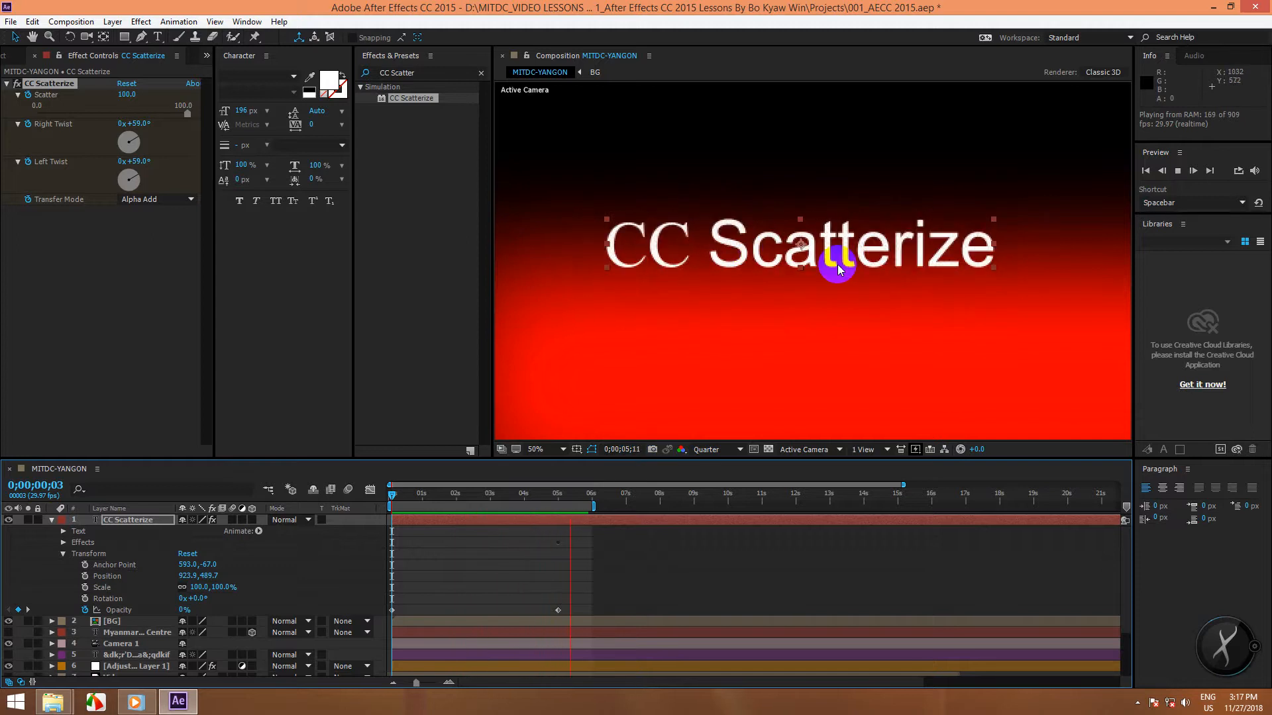
left_click(779, 252)
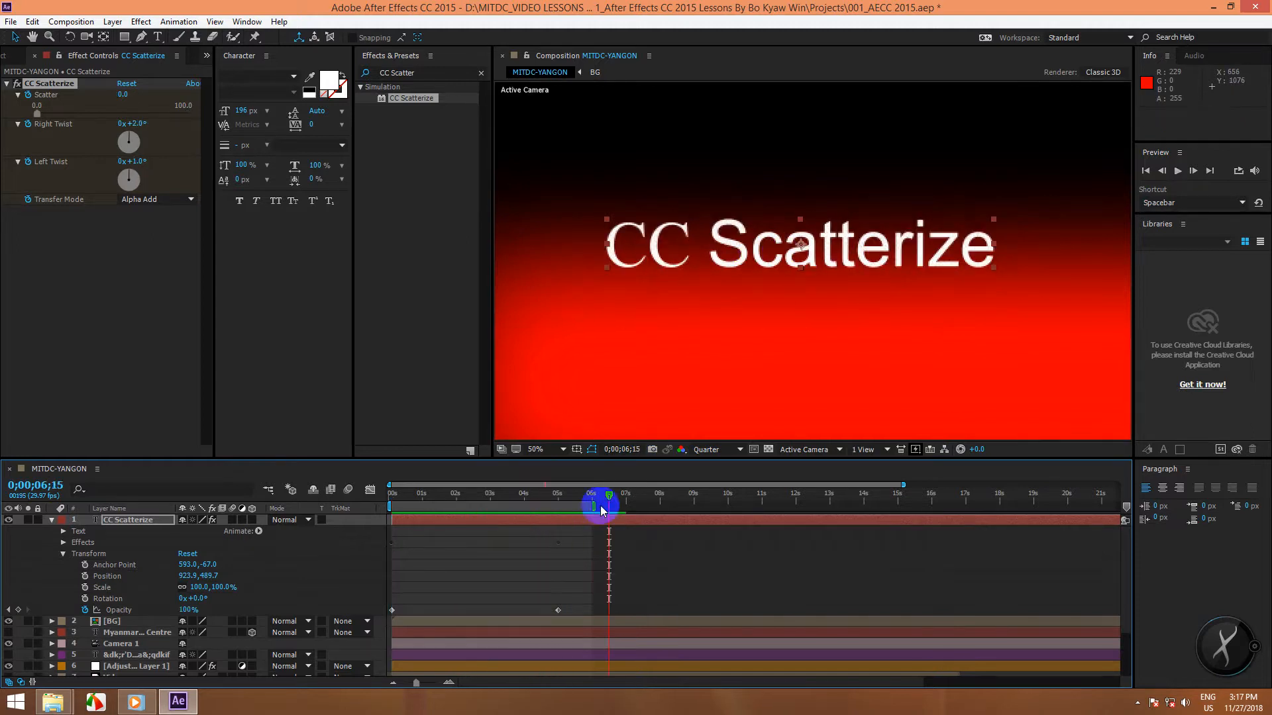
Step: Extend the end of the work area to about 7.5 seconds and replay the animation from 0;00;00;03
left_click_drag(590, 507, 373, 507)
key("space")
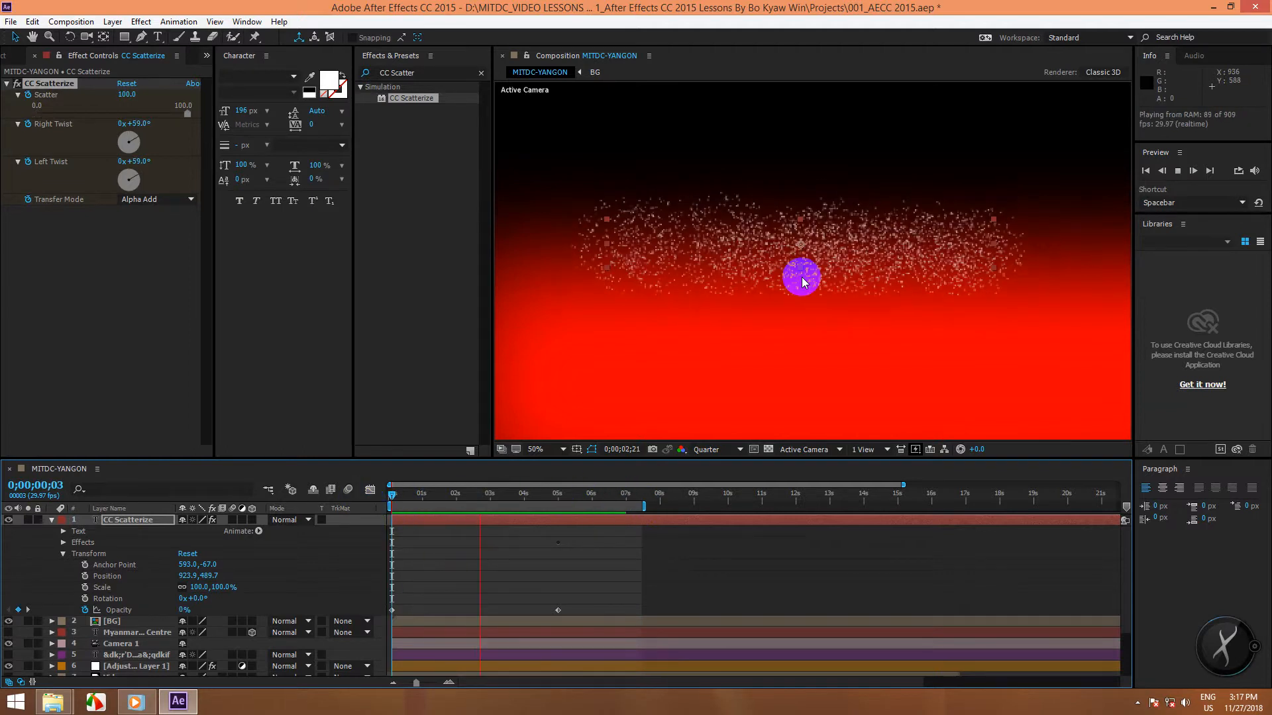
left_click(758, 270)
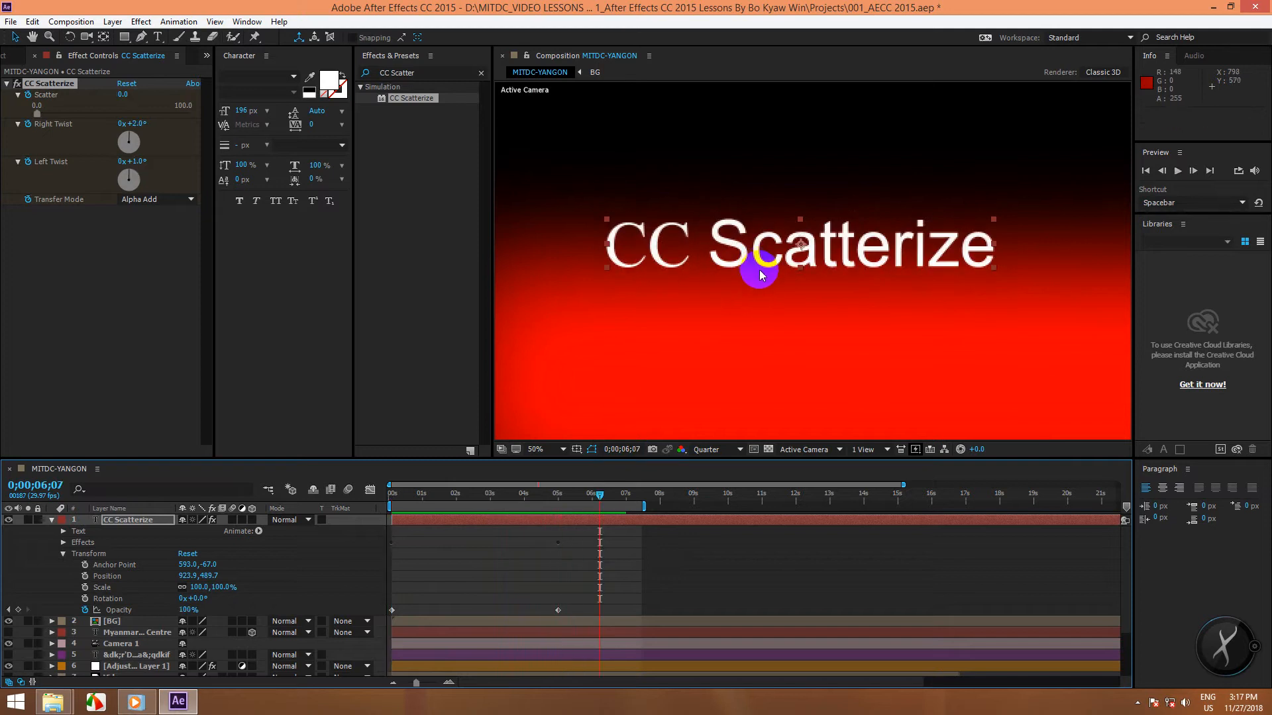
Step: Move the current time to 0;00;05;26 and minimize the After Effects window to show the desktop
mouse_move(599, 491)
left_mouse_down()
mouse_move(389, 519)
mouse_move(590, 517)
mouse_move(394, 500)
mouse_move(489, 494)
mouse_move(584, 502)
mouse_move(454, 500)
mouse_move(586, 507)
left_mouse_up()
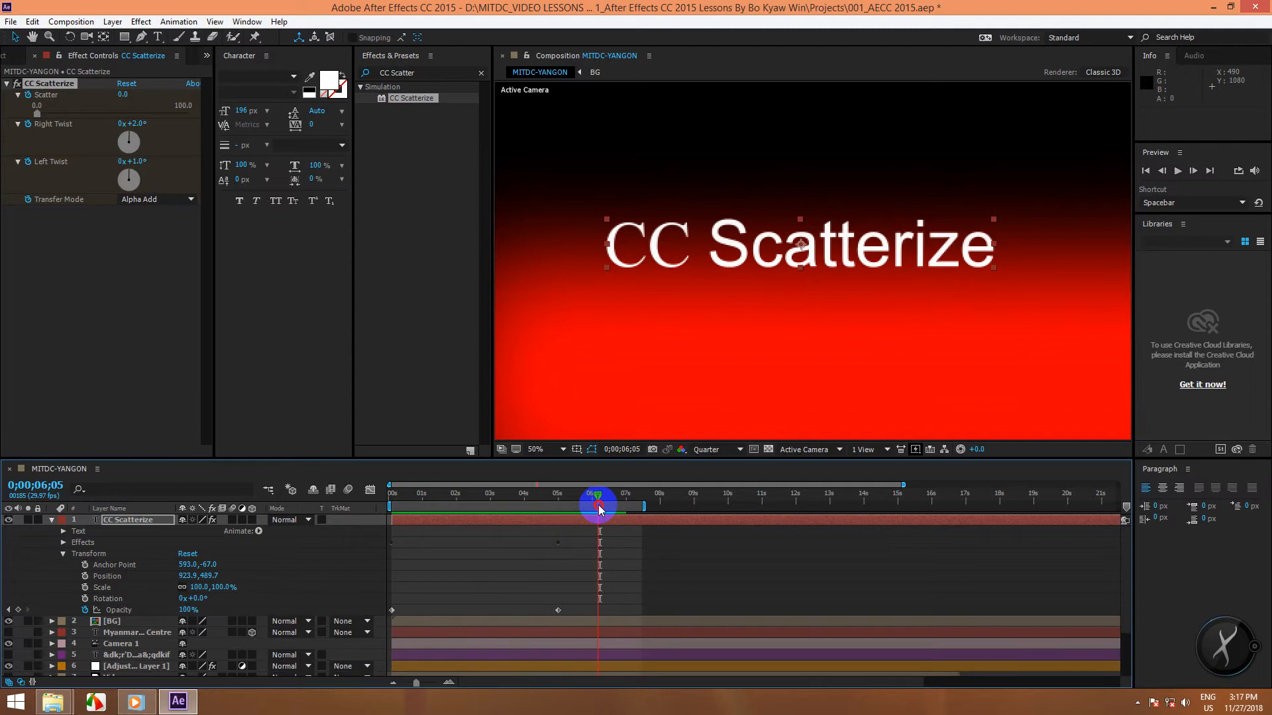
mouse_move(570, 509)
left_mouse_down()
mouse_move(400, 506)
mouse_move(575, 508)
mouse_move(391, 494)
mouse_move(589, 500)
left_mouse_up()
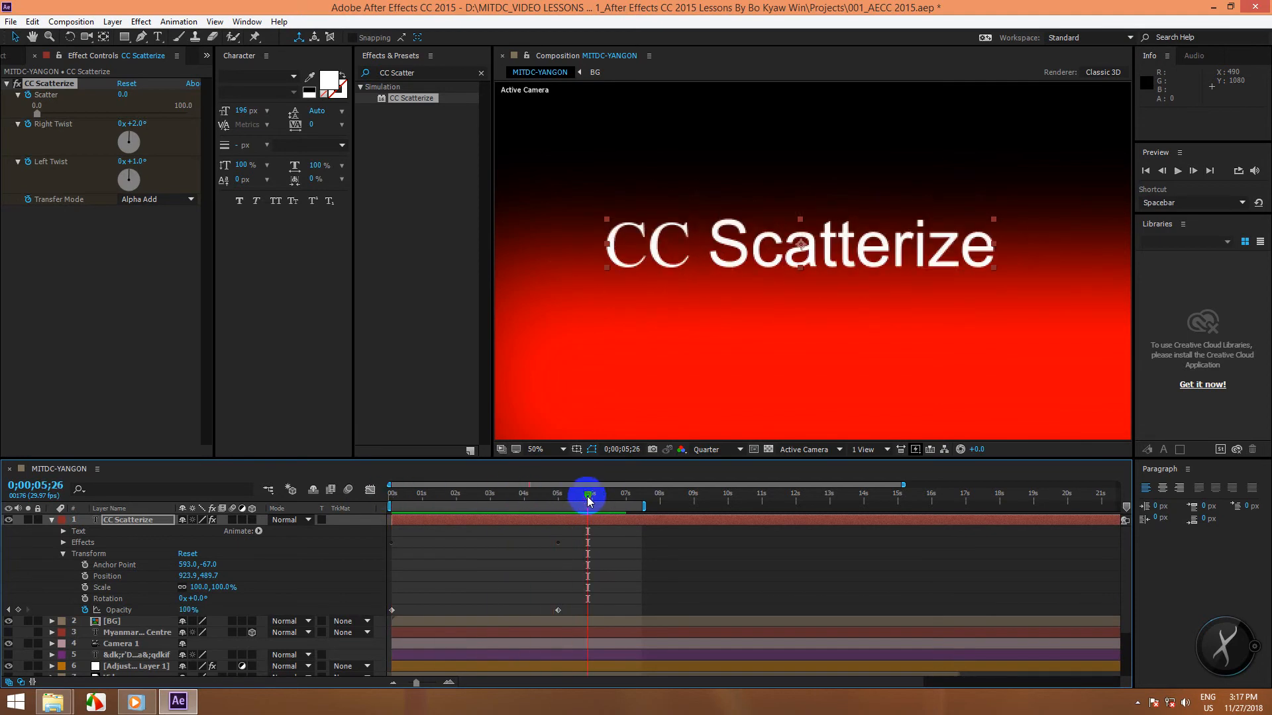
left_click(1209, 6)
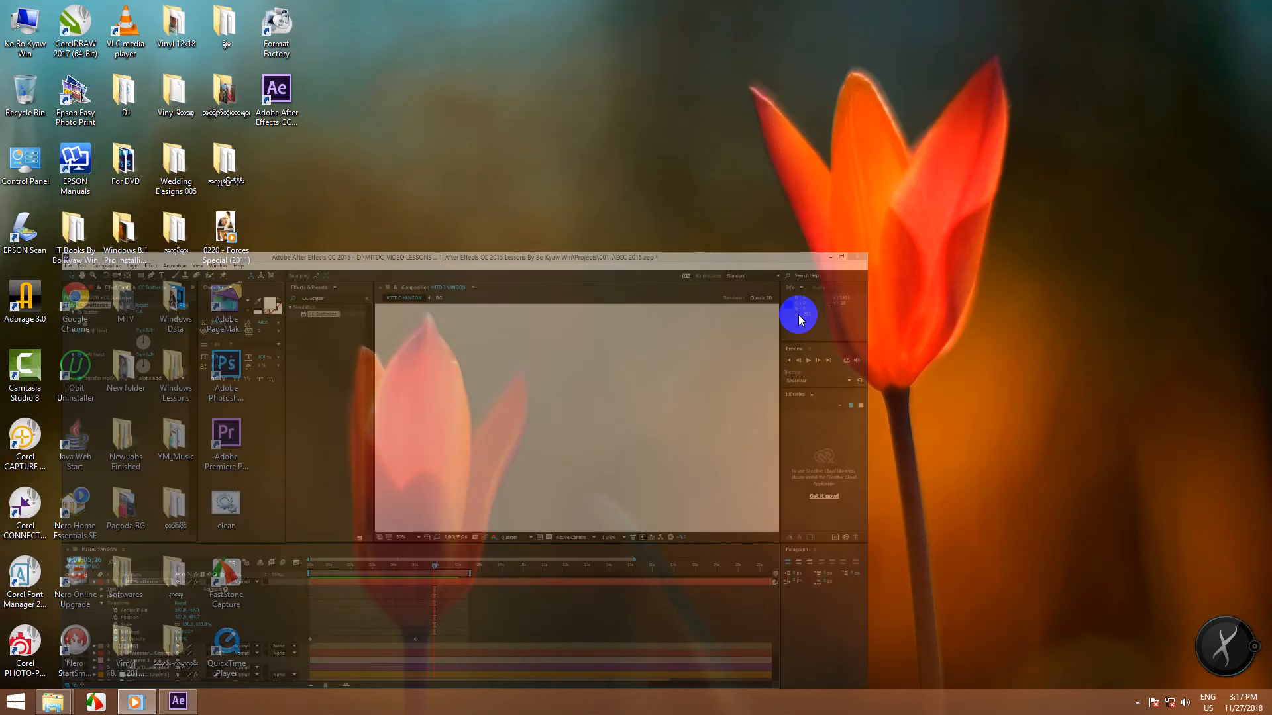